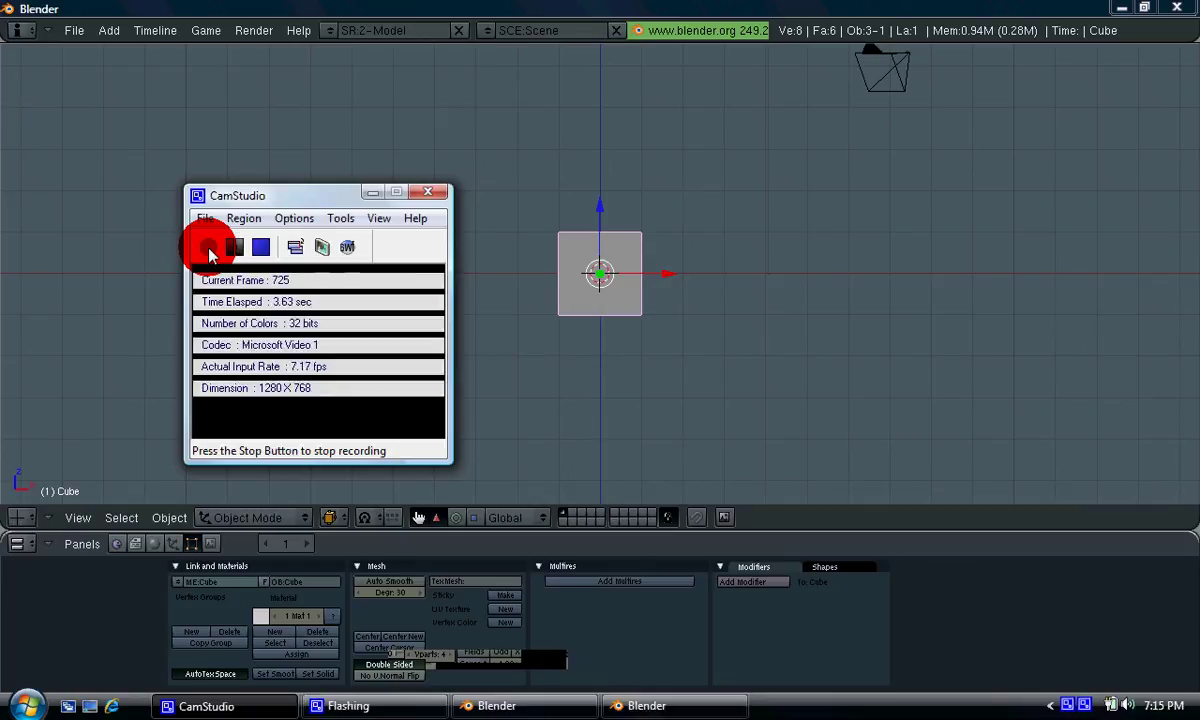
- Minimize the recorder and orbit the 3D view to an angled perspective of the default cube
click(206, 254)
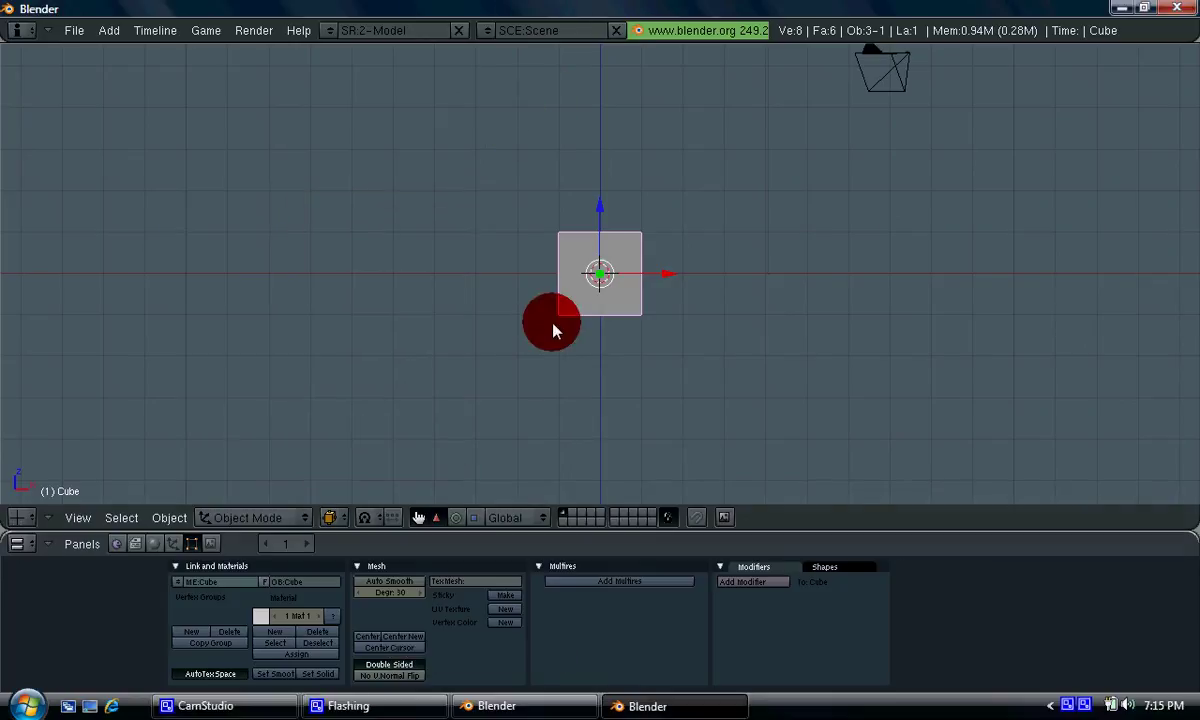
middle_drag(505, 105, 492, 212)
middle_drag(850, 238, 803, 230)
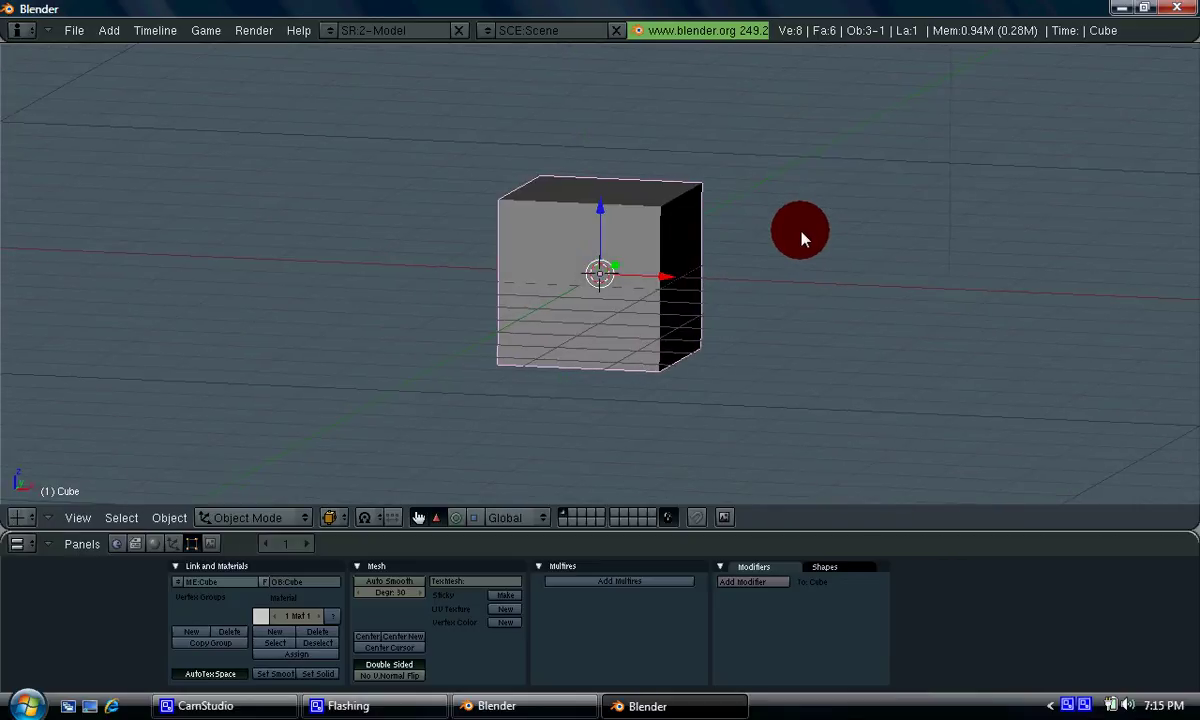
- Delete the default cube and add a Monkey mesh in its place
key(x)
click(691, 255)
key(space)
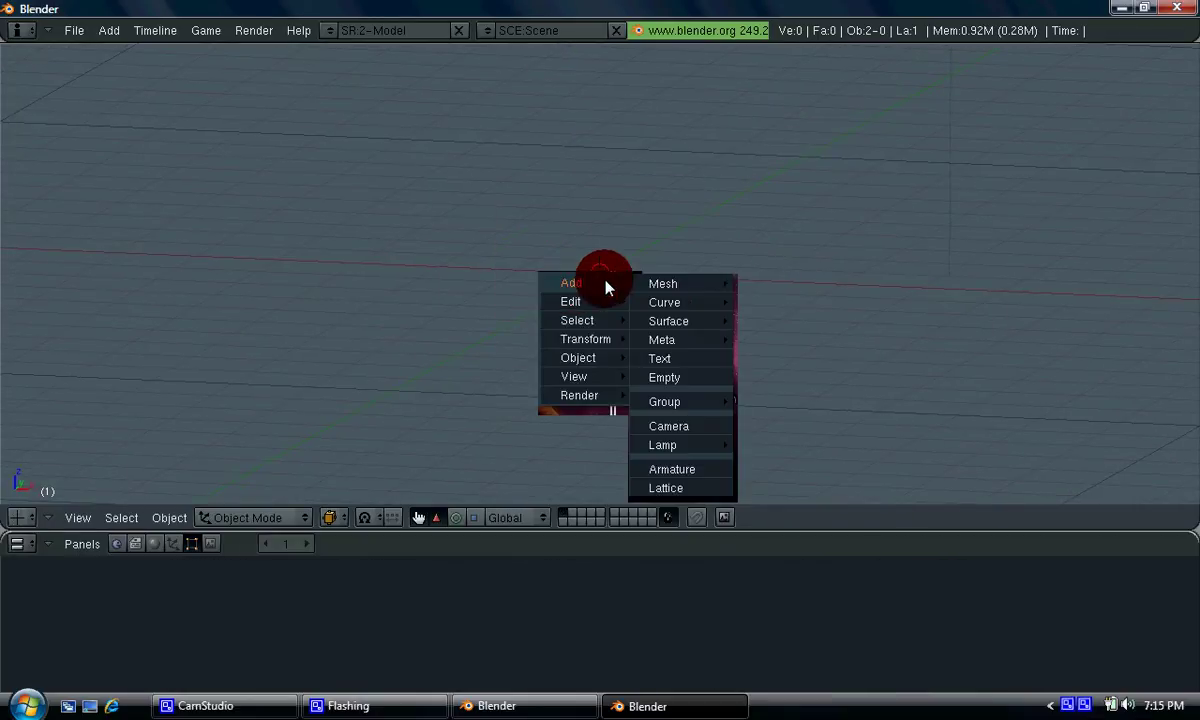
mouse_move(663, 284)
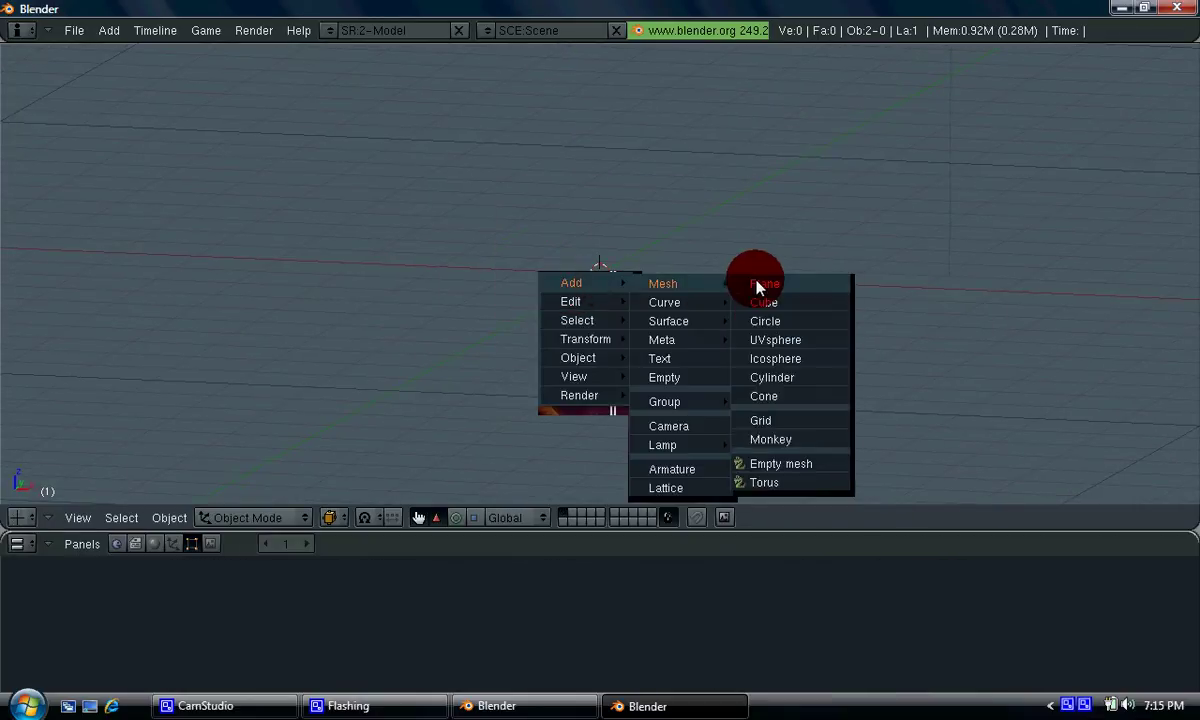
click(796, 442)
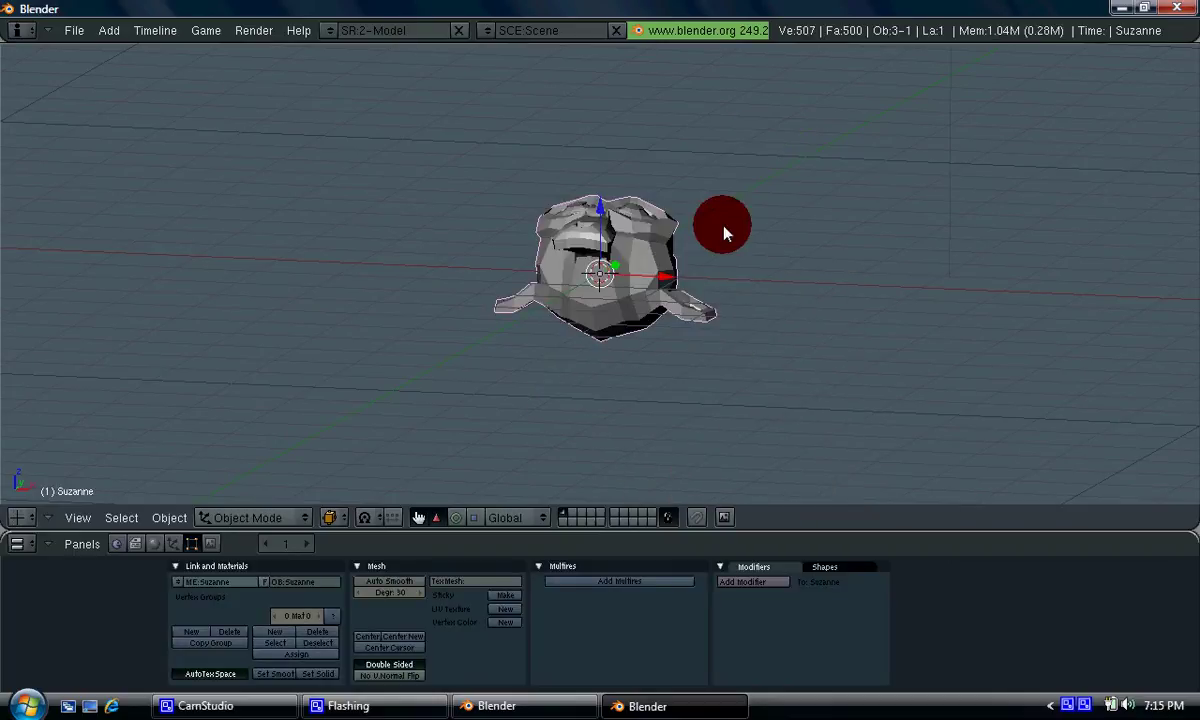
- Rotate the monkey 90° about X, zoom in, and enter Edit Mode
text(rx90)
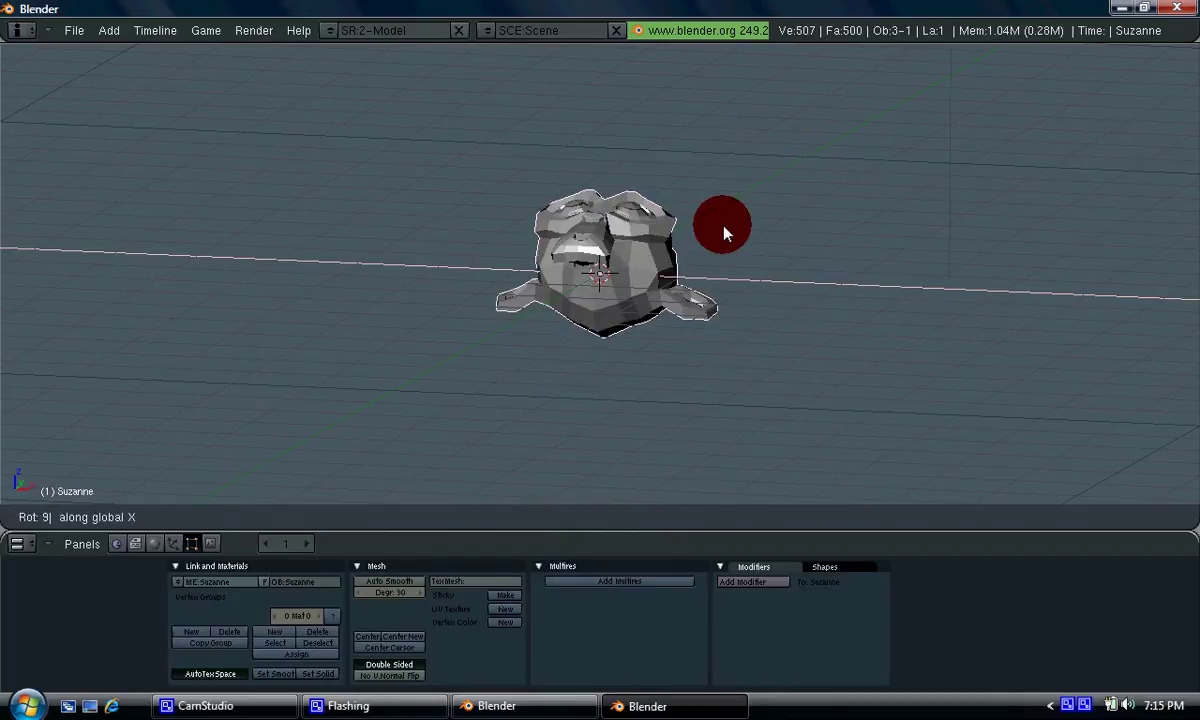
key(Return)
scroll(846, 278, up, 4)
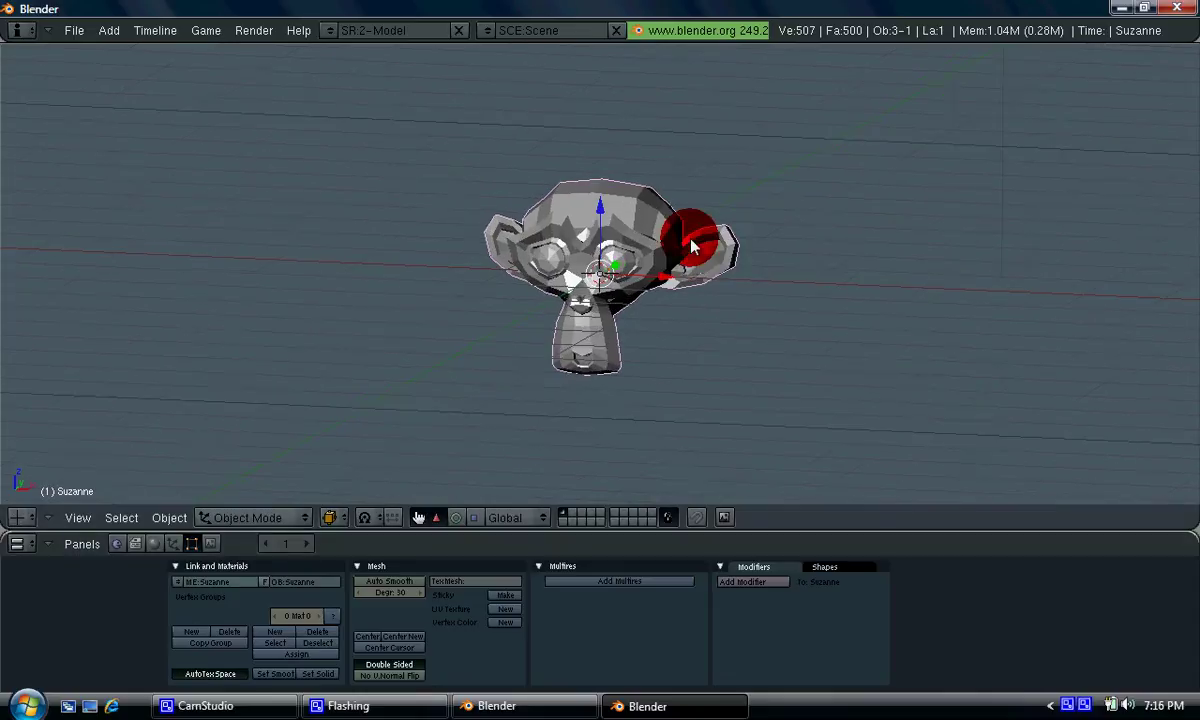
key(Tab)
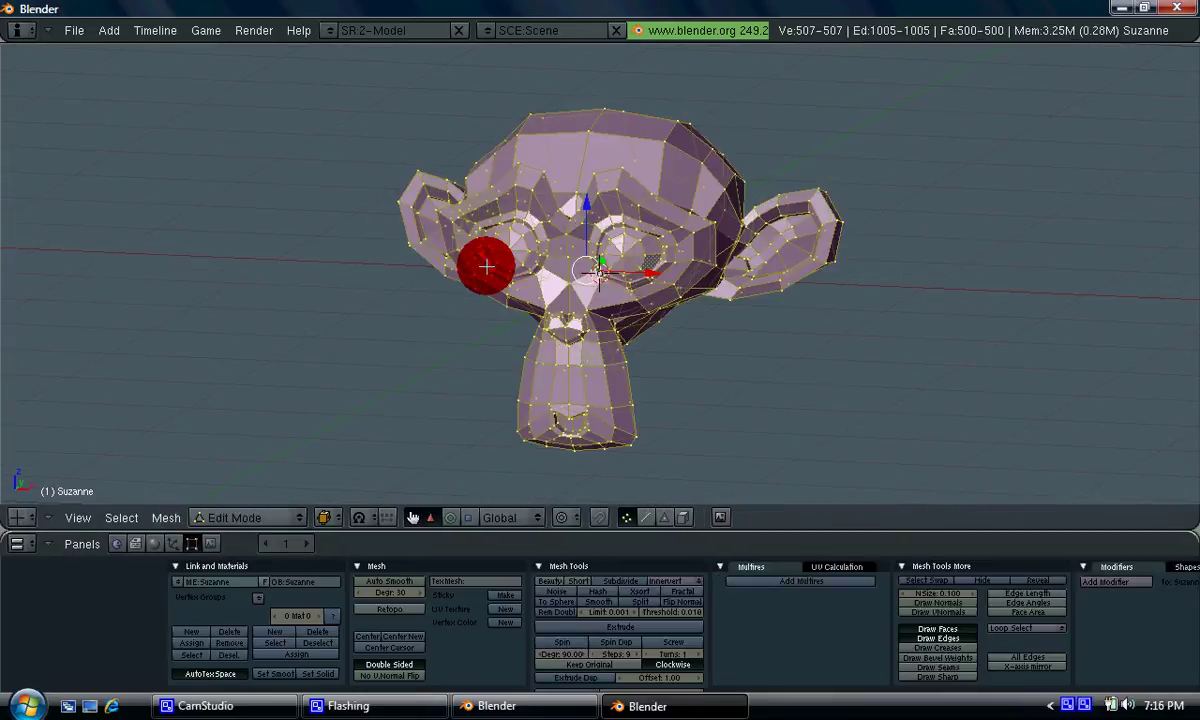
- Split the 3D view down the middle and make the right half a UV/Image Editor
right_click(605, 532)
click(582, 532)
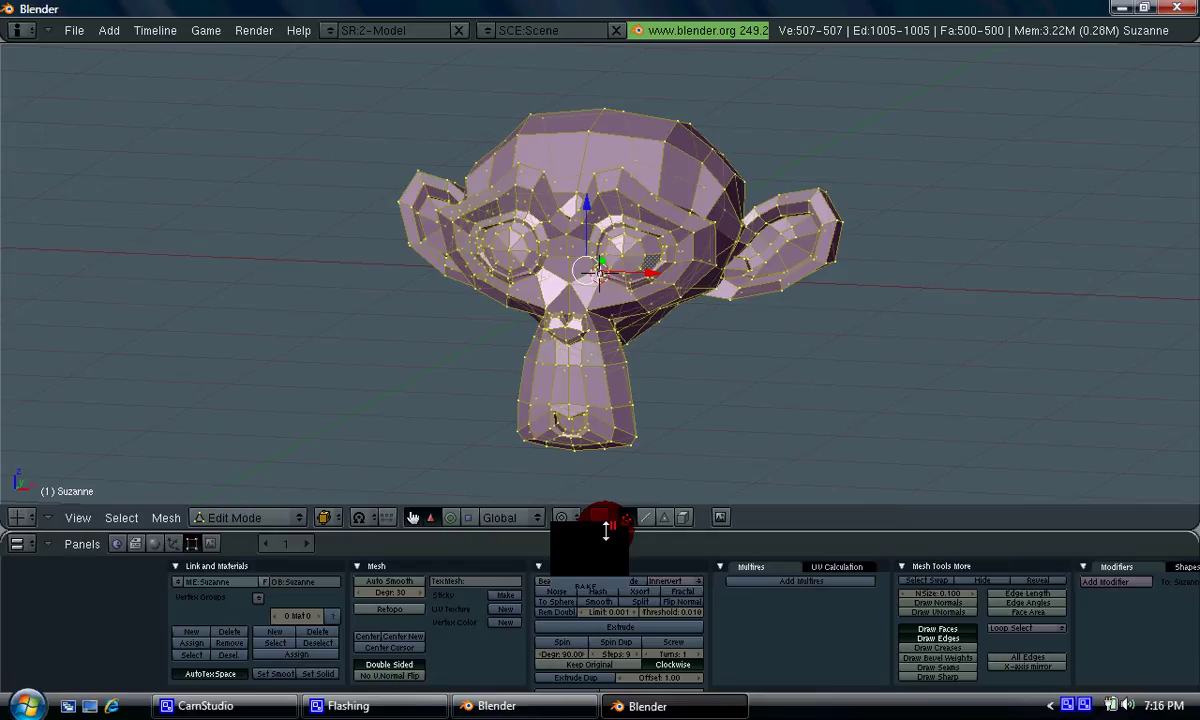
click(580, 352)
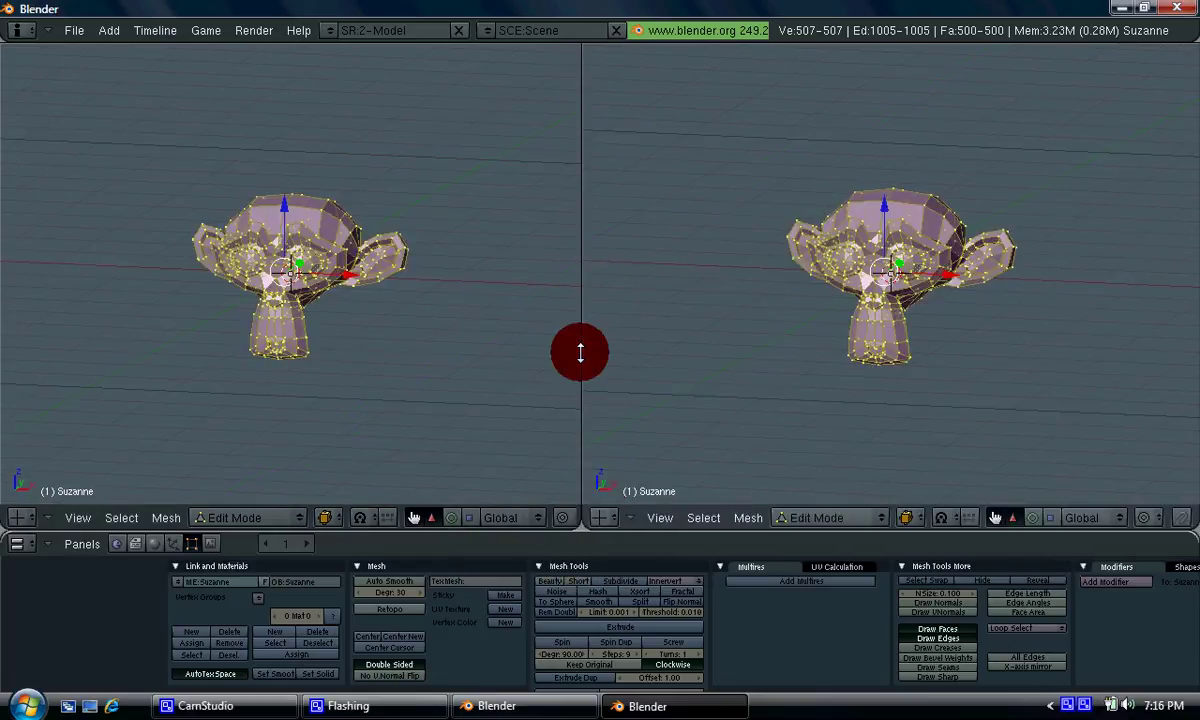
click(598, 518)
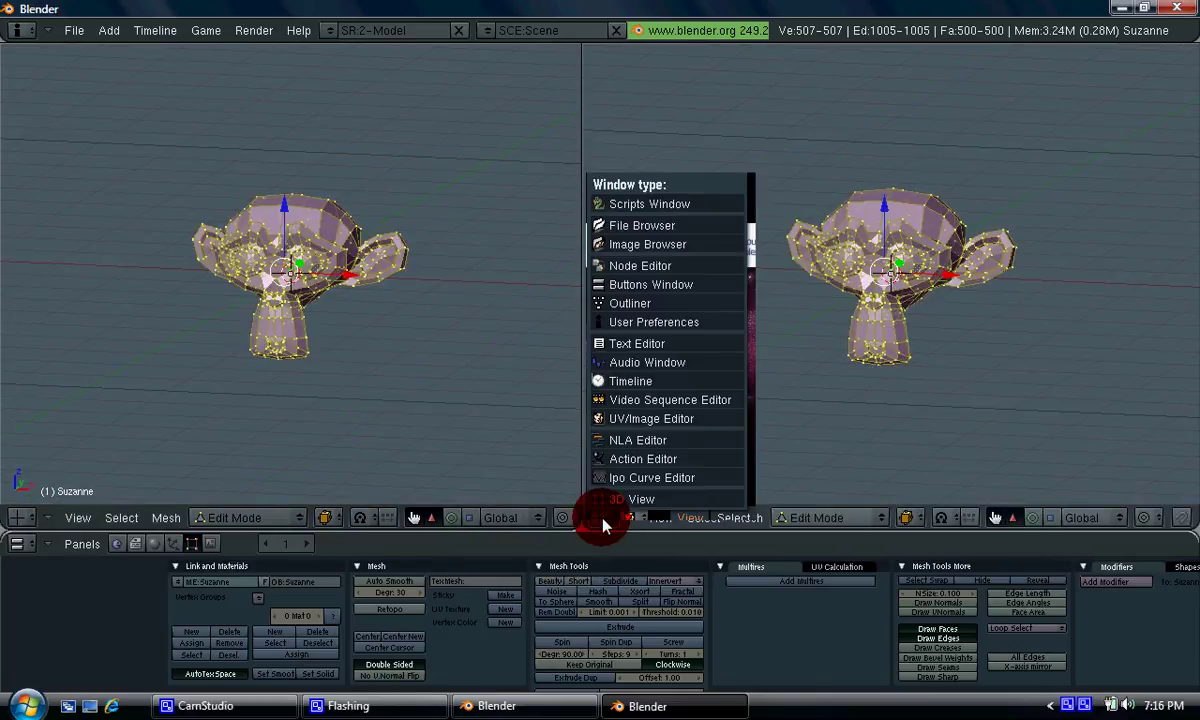
click(652, 418)
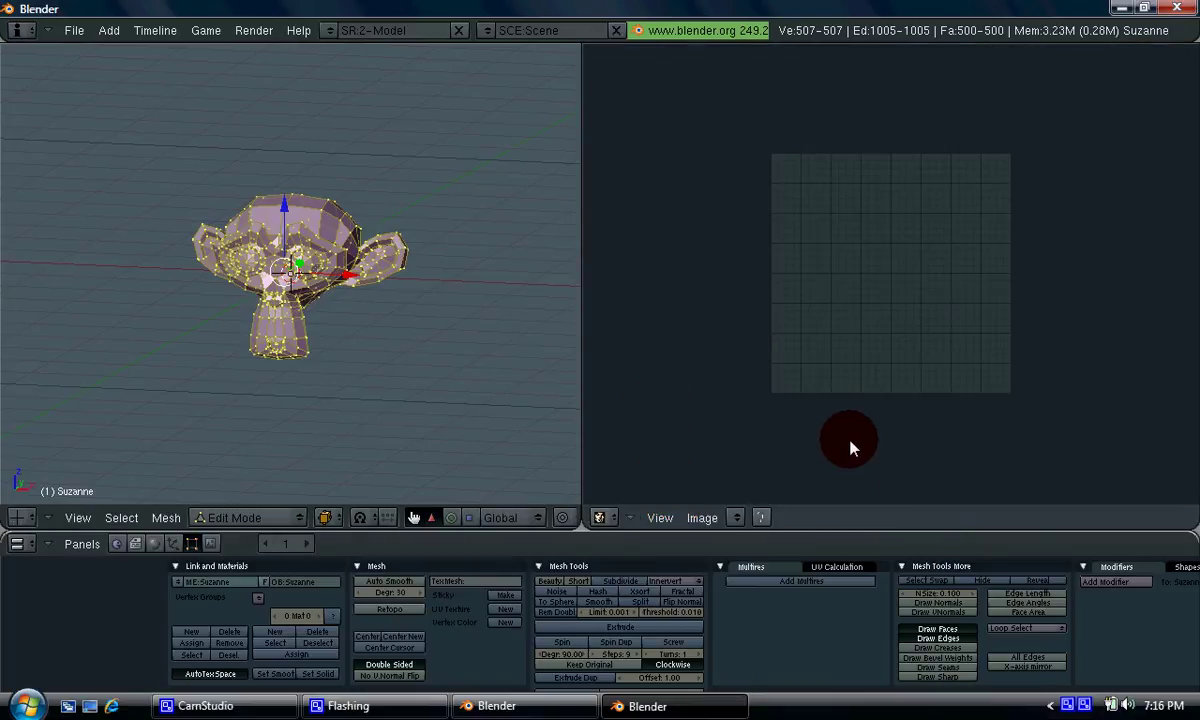
scroll(852, 442, up, 1)
- Unwrap Suzanne's mesh with U > Unwrap and inspect the resulting UV layout
key(u)
click(460, 349)
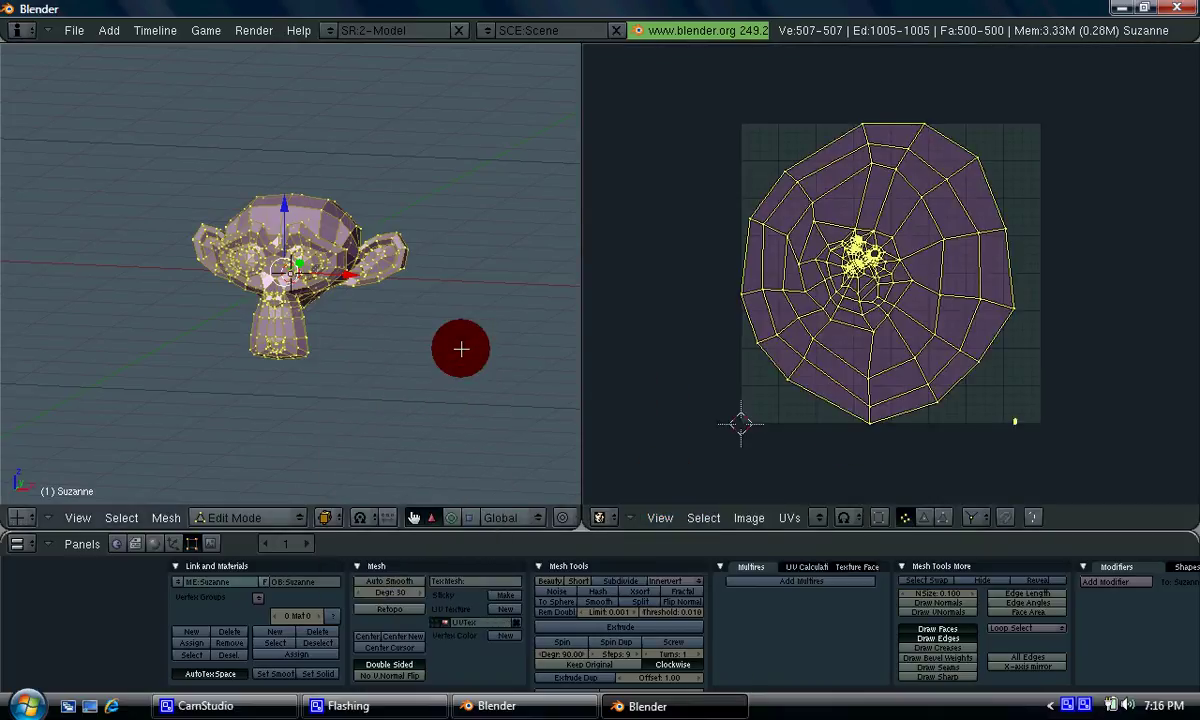
scroll(857, 155, up, 5)
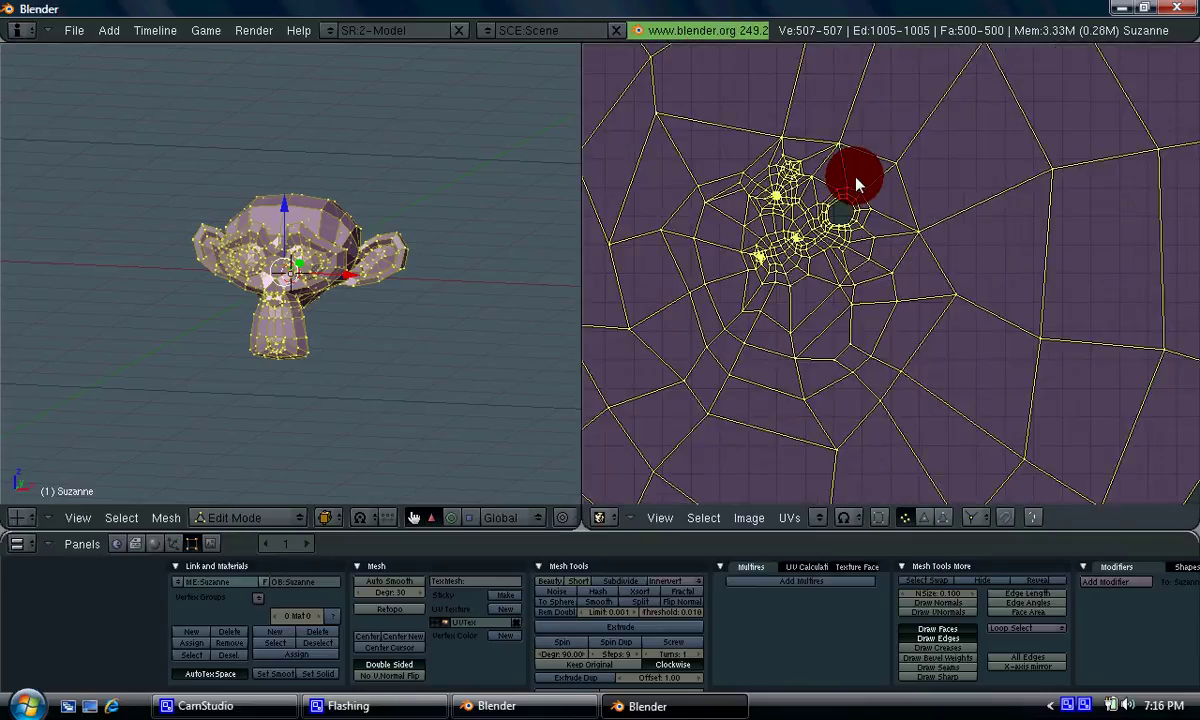
scroll(850, 183, up, 3)
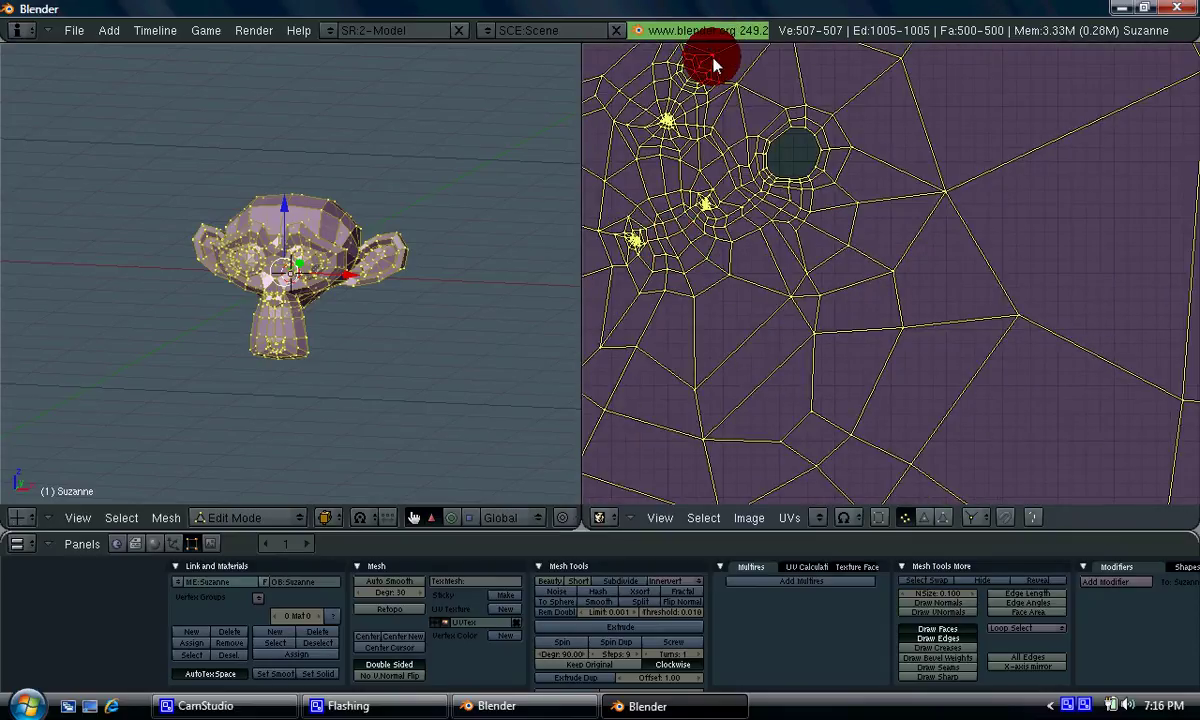
scroll(675, 337, down, 2)
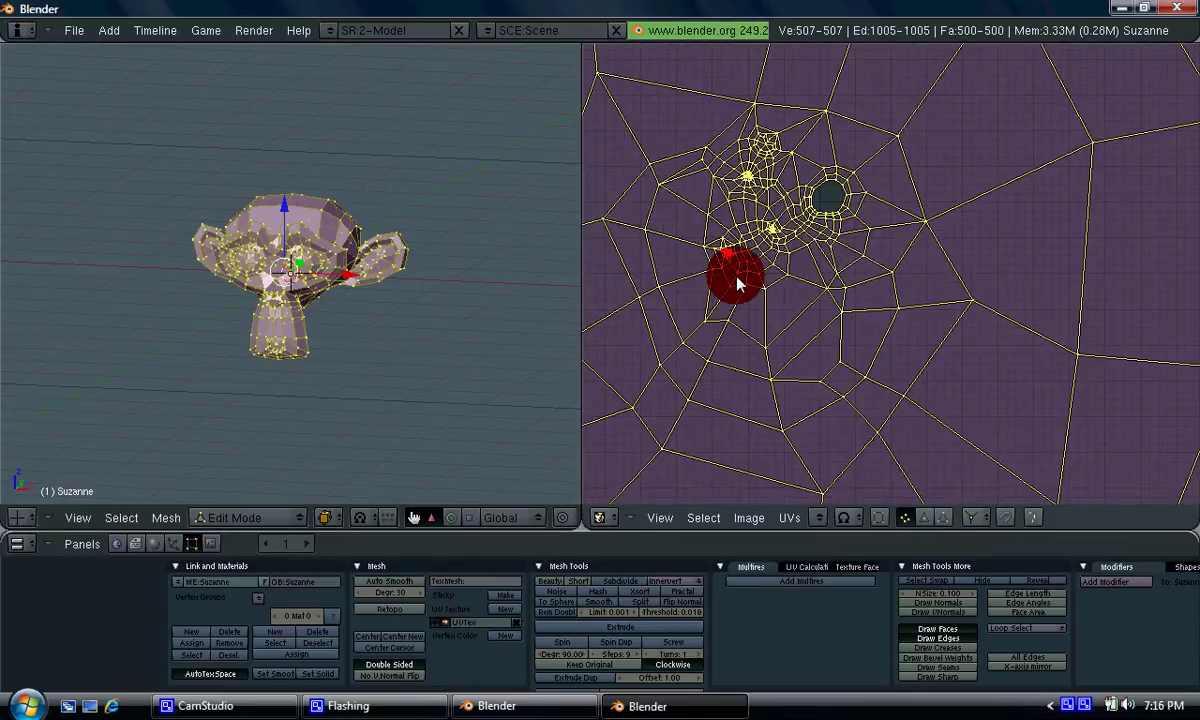
scroll(874, 346, down, 2)
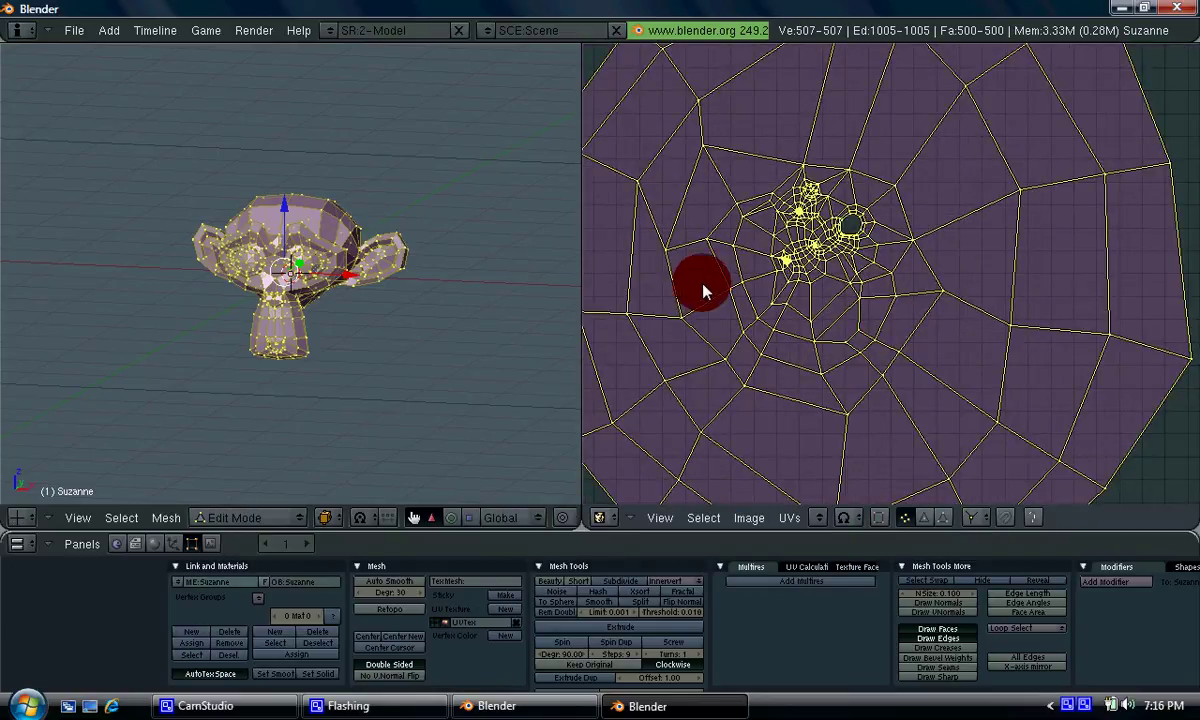
middle_drag(509, 295, 343, 228)
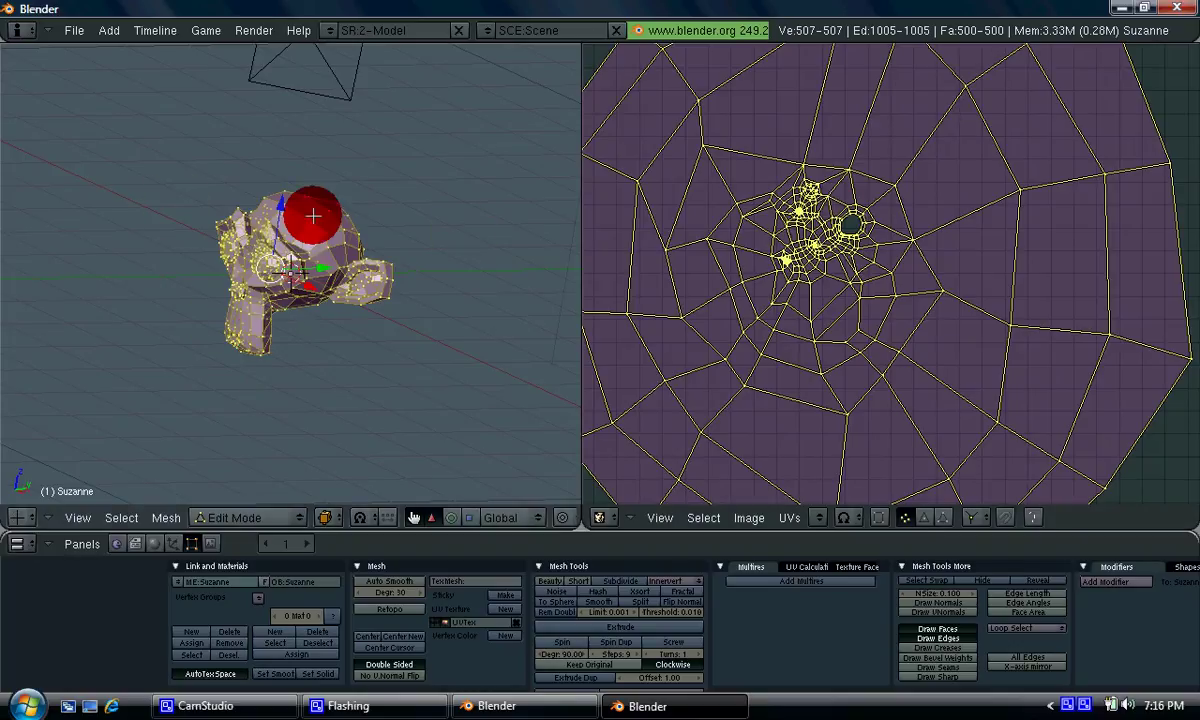
middle_drag(303, 211, 303, 341)
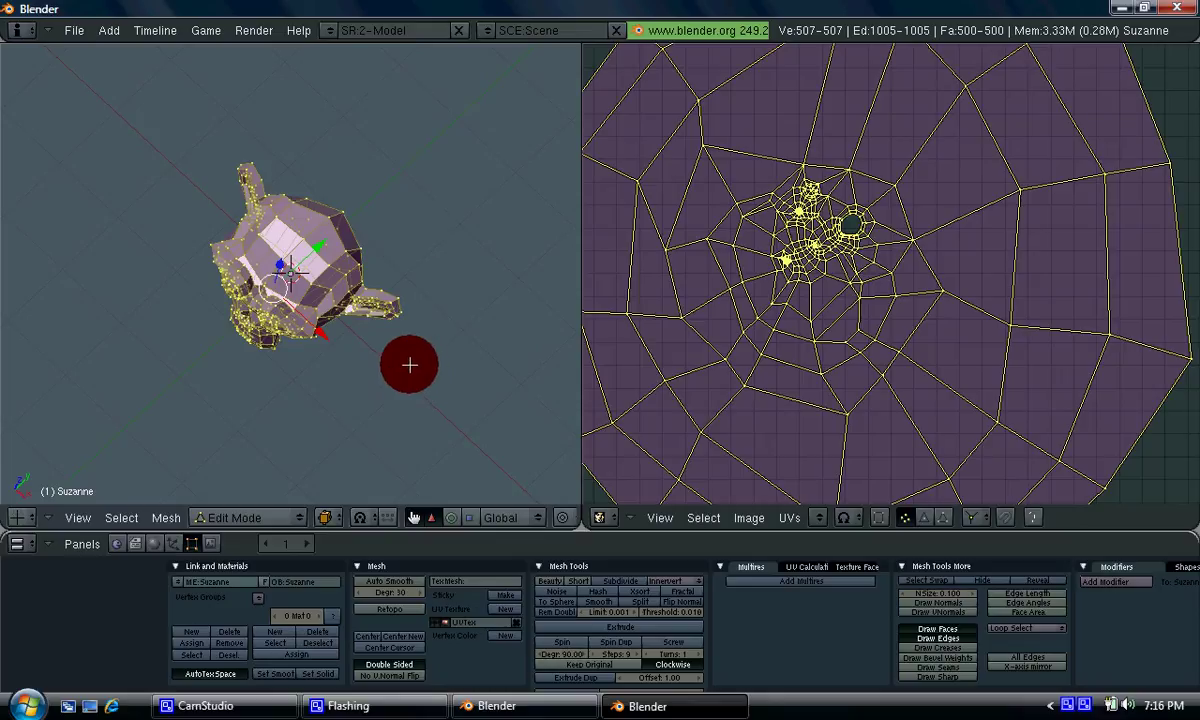
scroll(367, 372, up, 5)
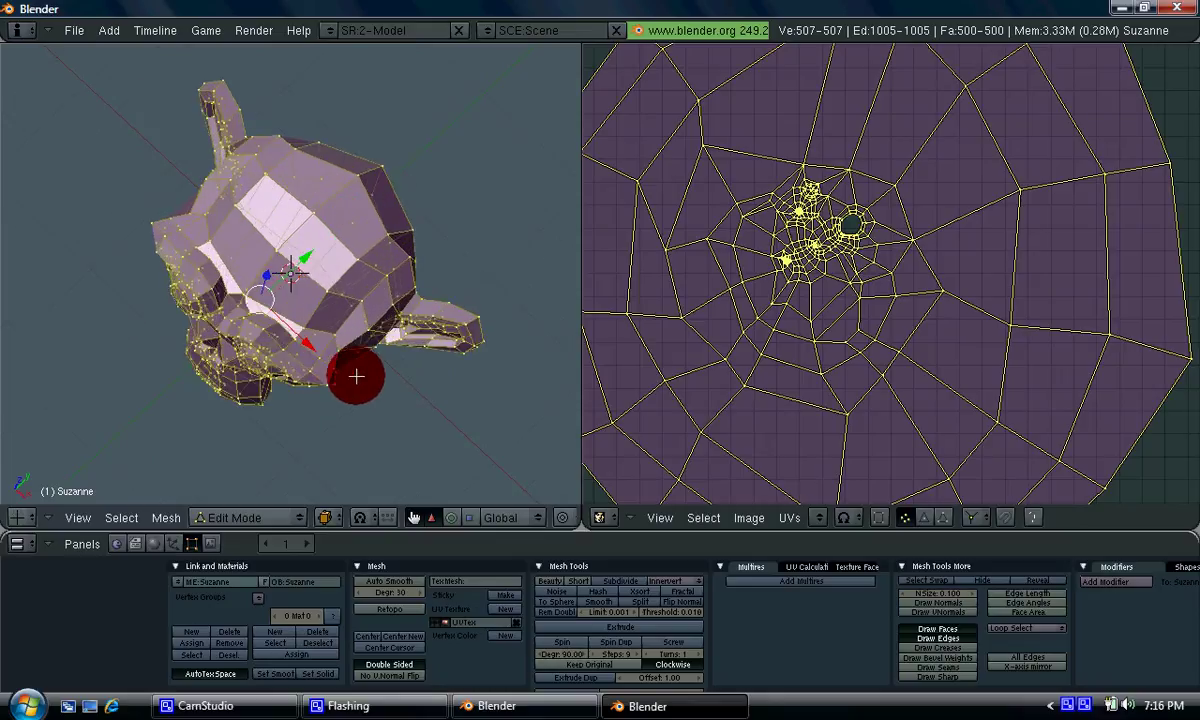
middle_drag(373, 272, 356, 214)
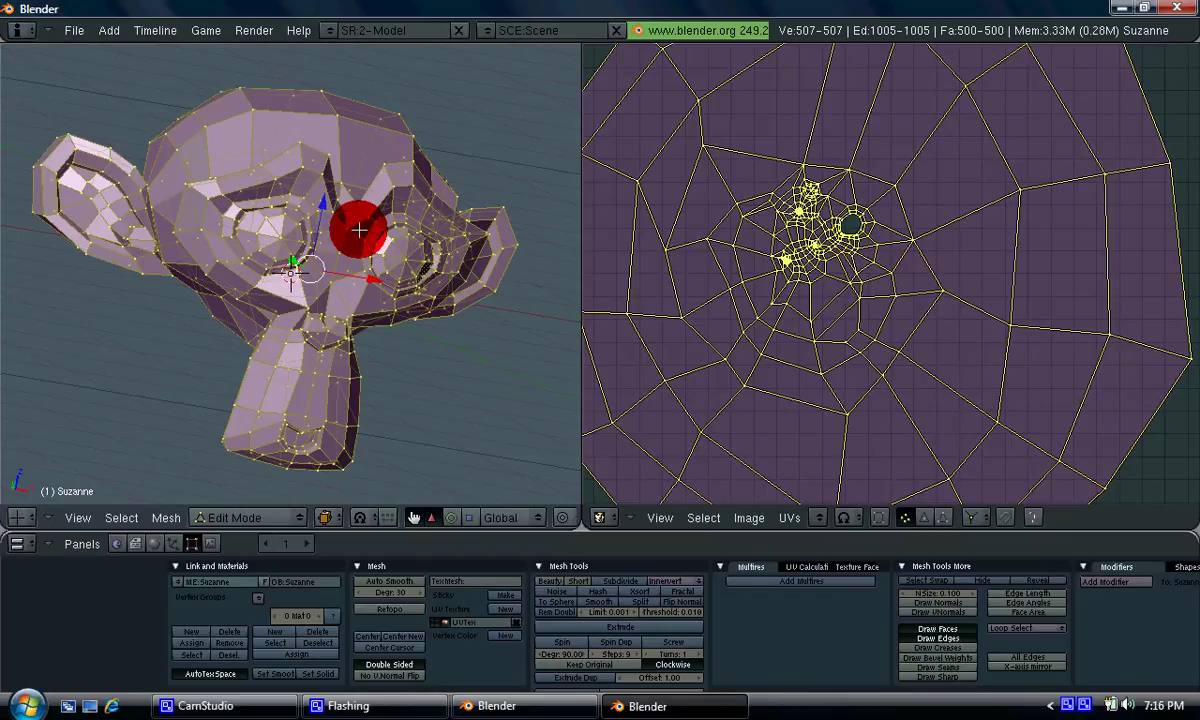
- Select a vertex path running over the top and back of Suzanne's head
right_click(338, 180)
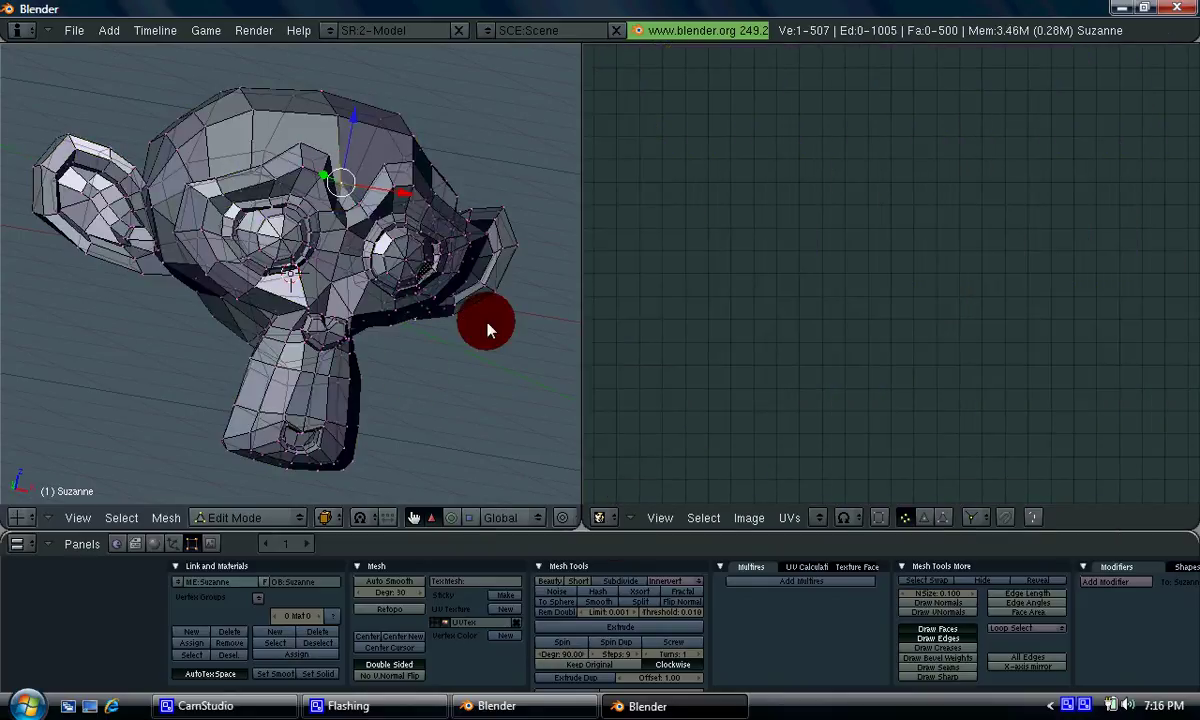
middle_drag(498, 181, 394, 212)
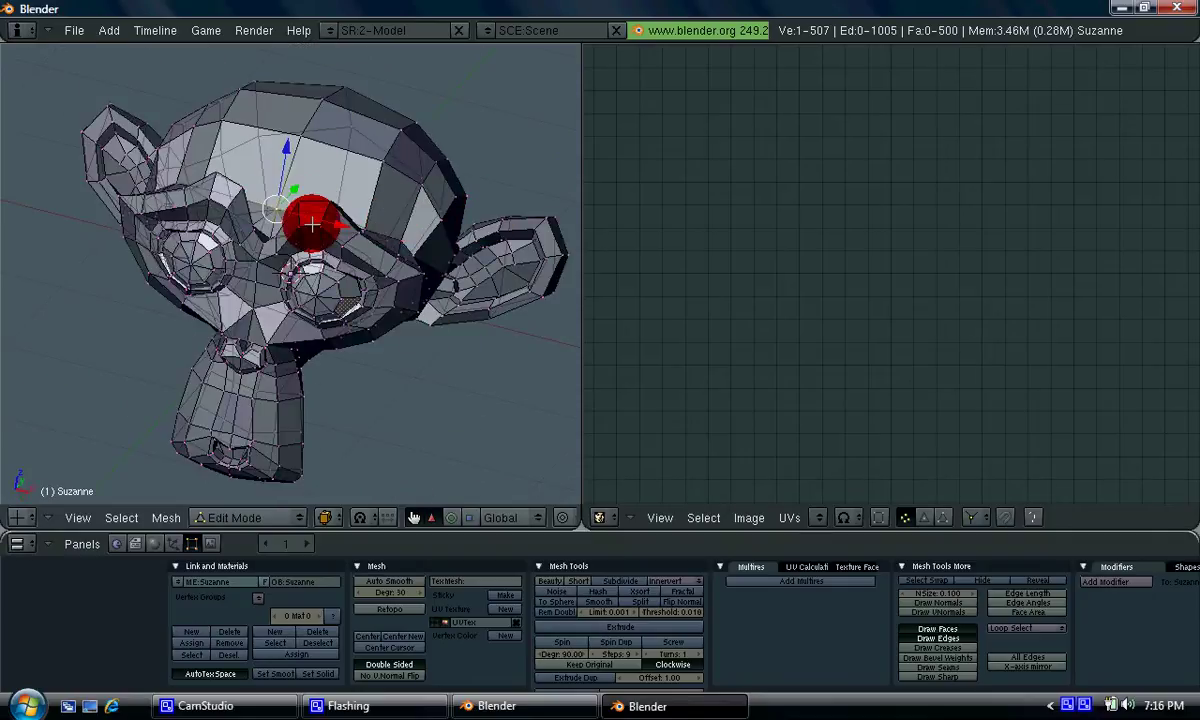
middle_drag(490, 337, 323, 349)
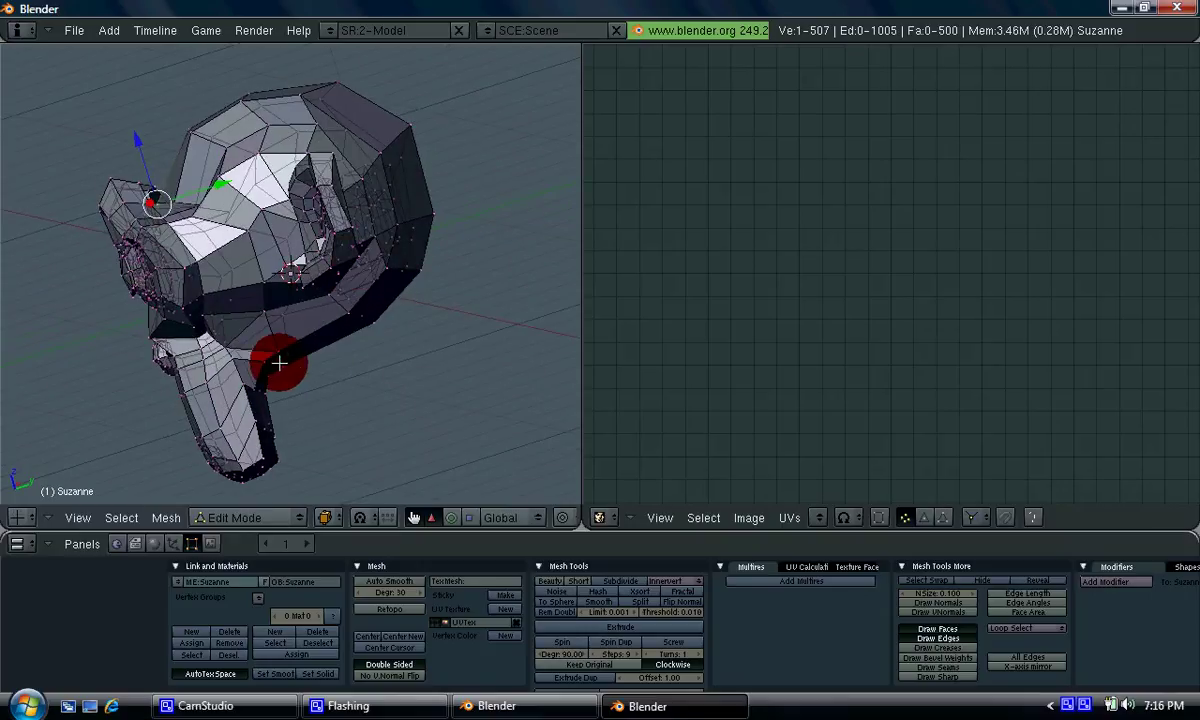
shift+right_click(285, 369)
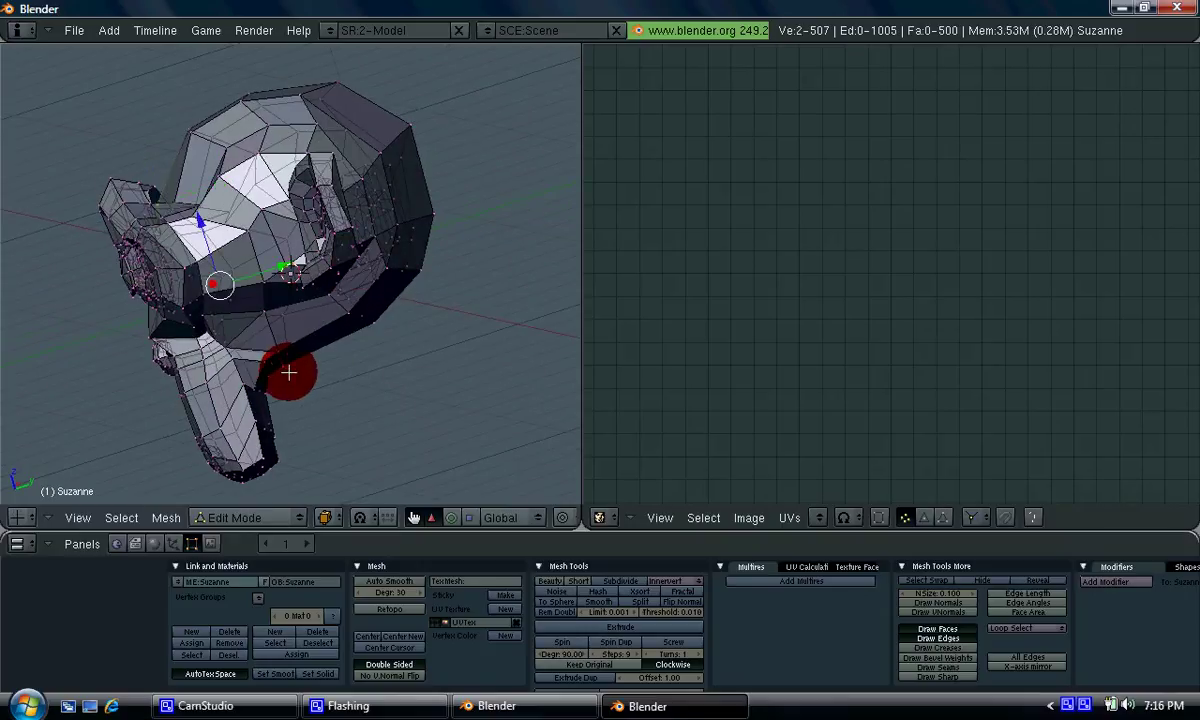
shift+right_click(370, 322)
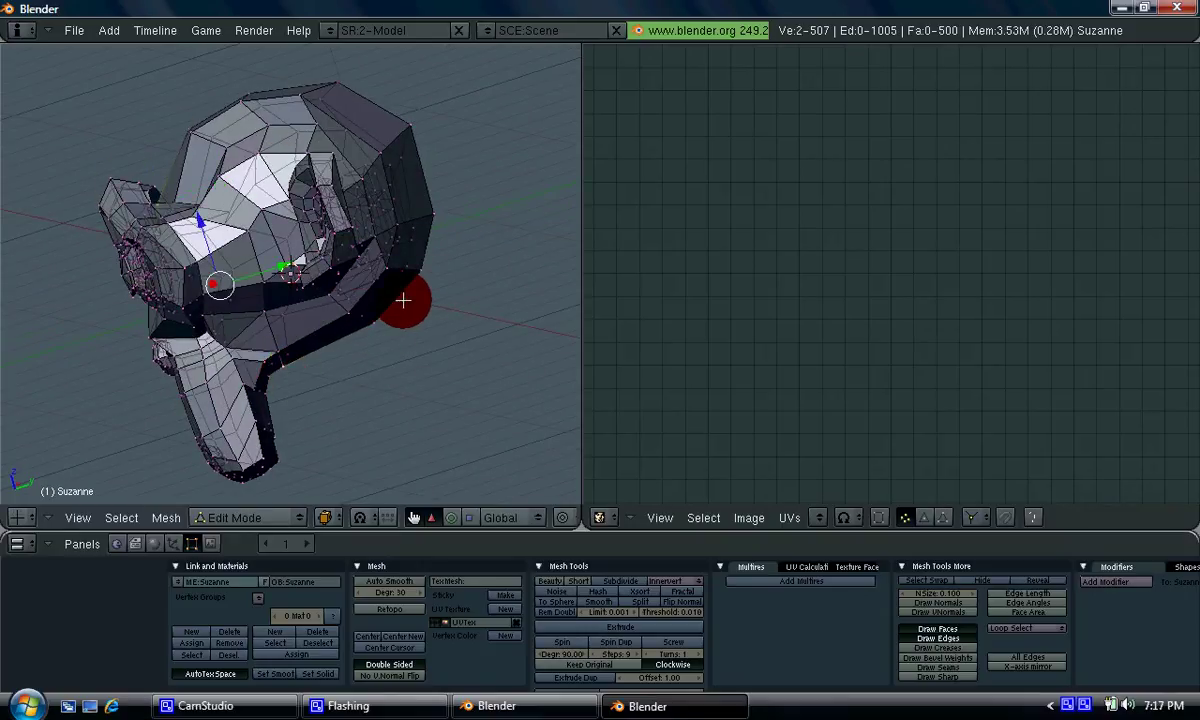
shift+right_click(426, 266)
shift+right_click(436, 212)
shift+right_click(409, 127)
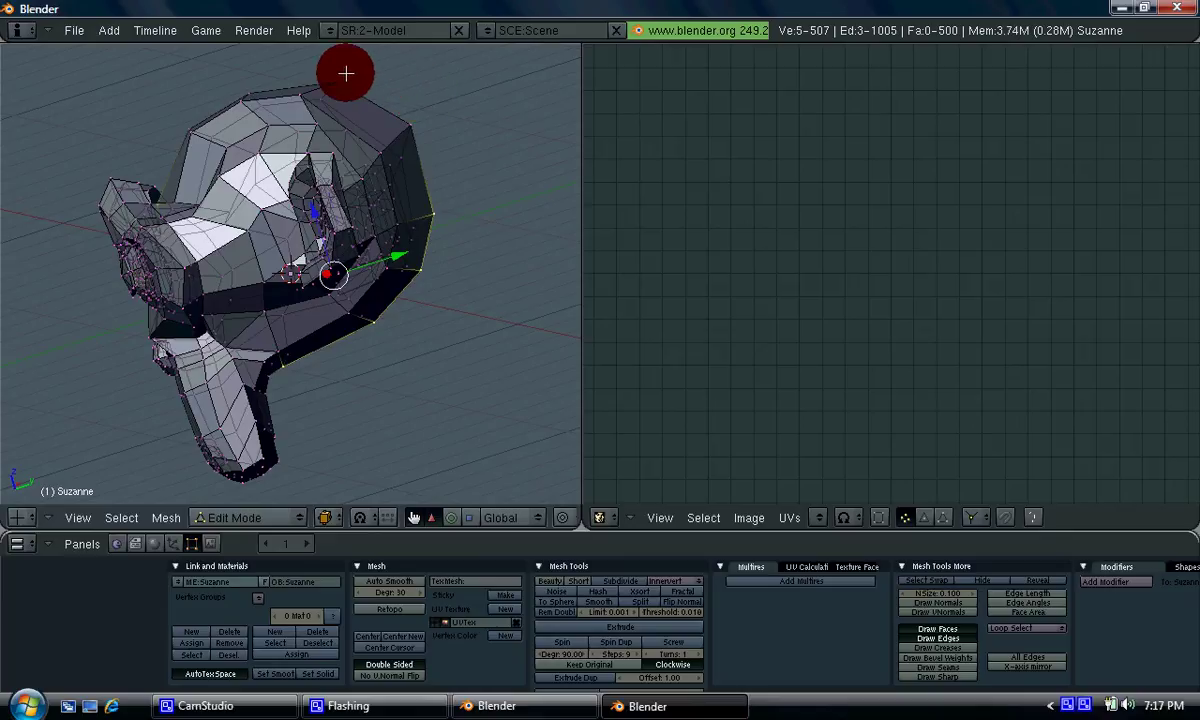
shift+right_click(350, 82)
shift+right_click(235, 175)
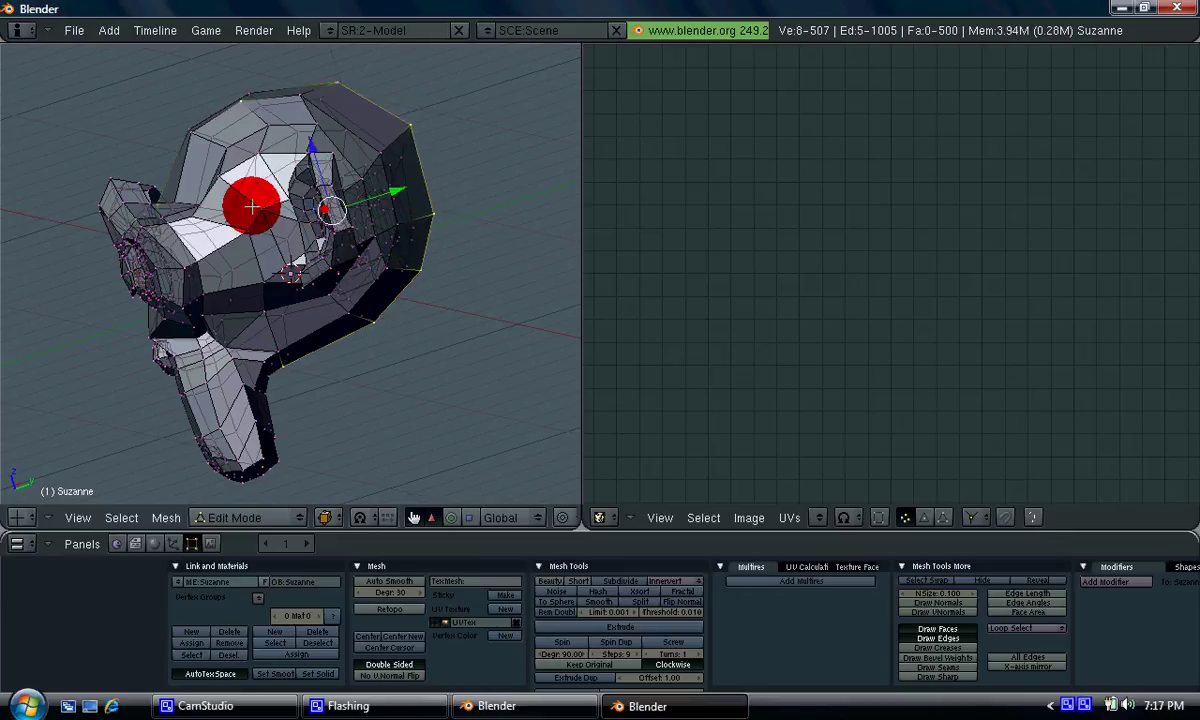
- Extend the path down to the jaw and mark the selected edges as a seam
middle_drag(254, 201, 246, 241)
mouse_move(311, 139)
middle_down()
mouse_move(324, 155)
mouse_move(331, 138)
middle_up()
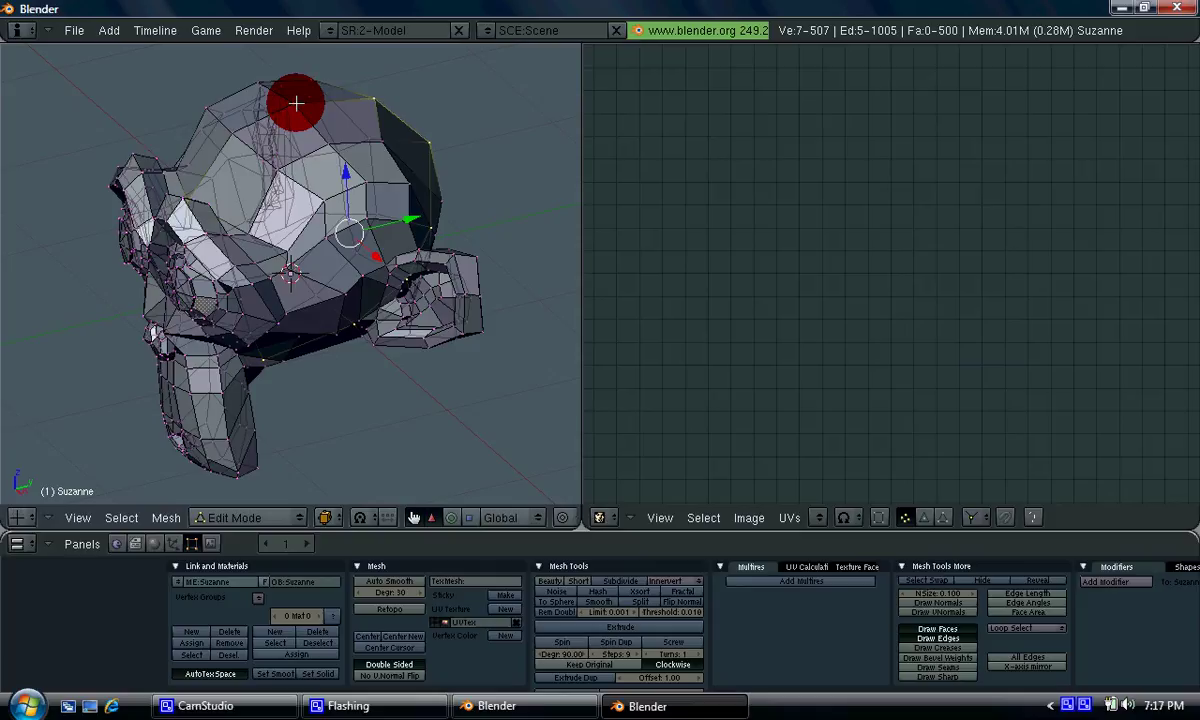
shift+right_click(259, 162)
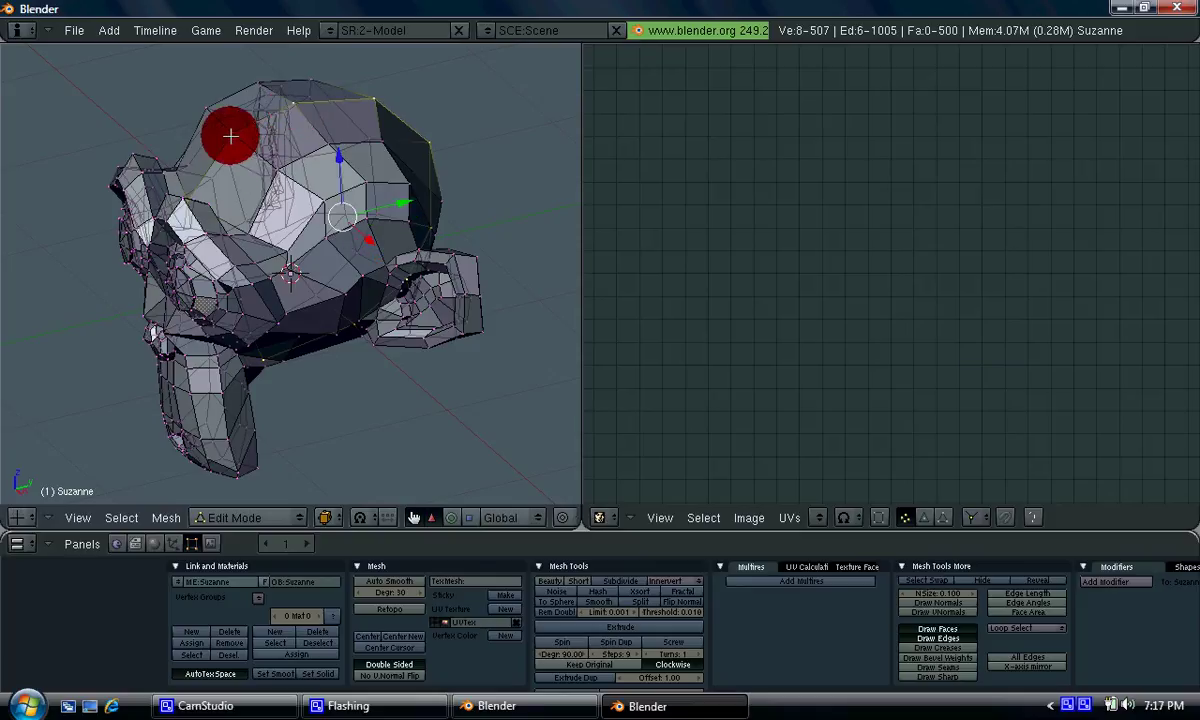
shift+right_click(161, 375)
middle_drag(161, 375, 253, 106)
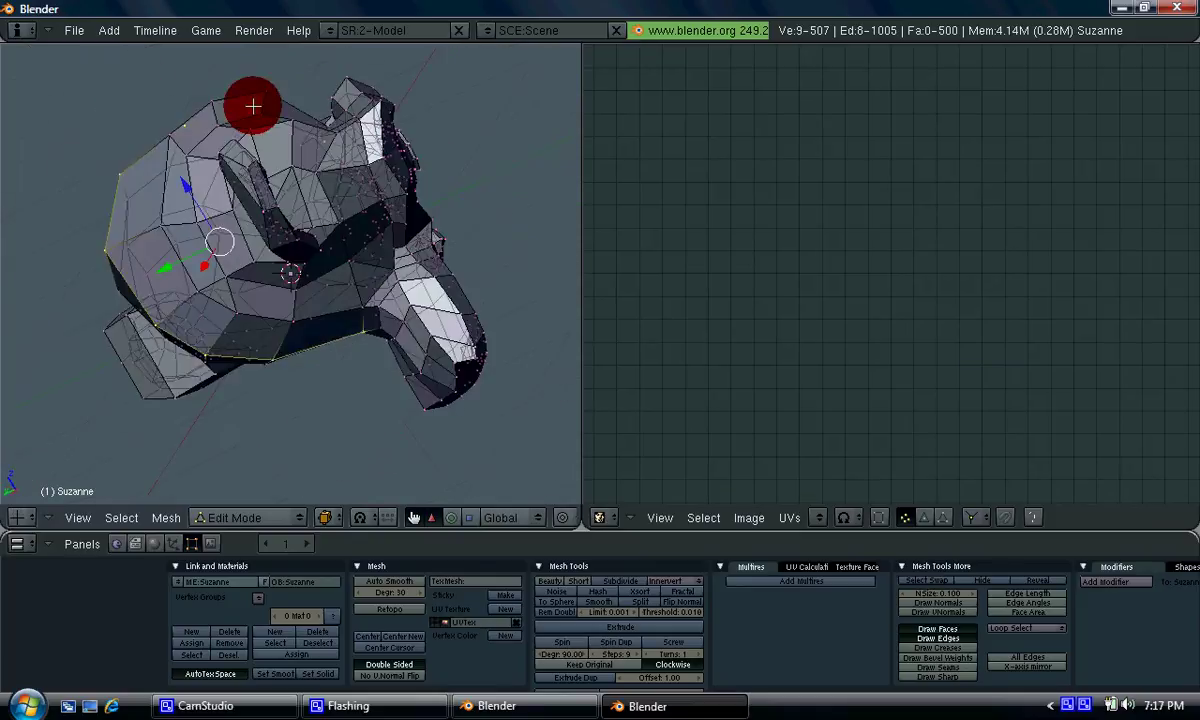
middle_drag(390, 213, 330, 320)
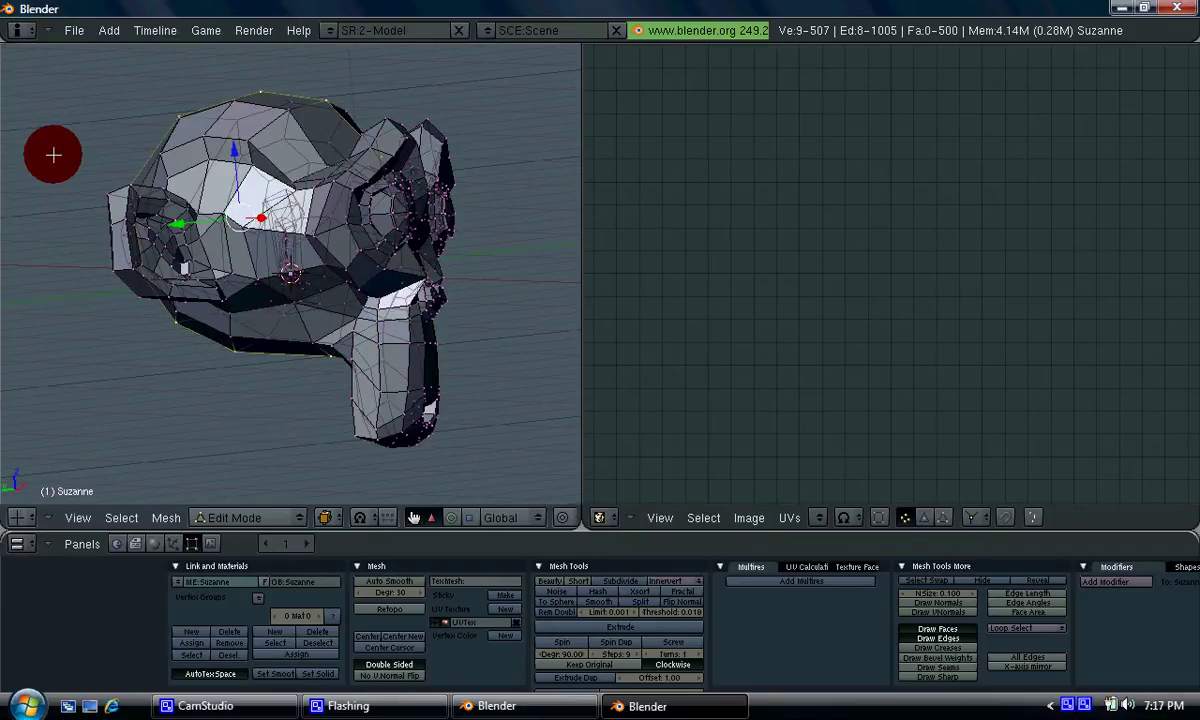
key(ctrl+e)
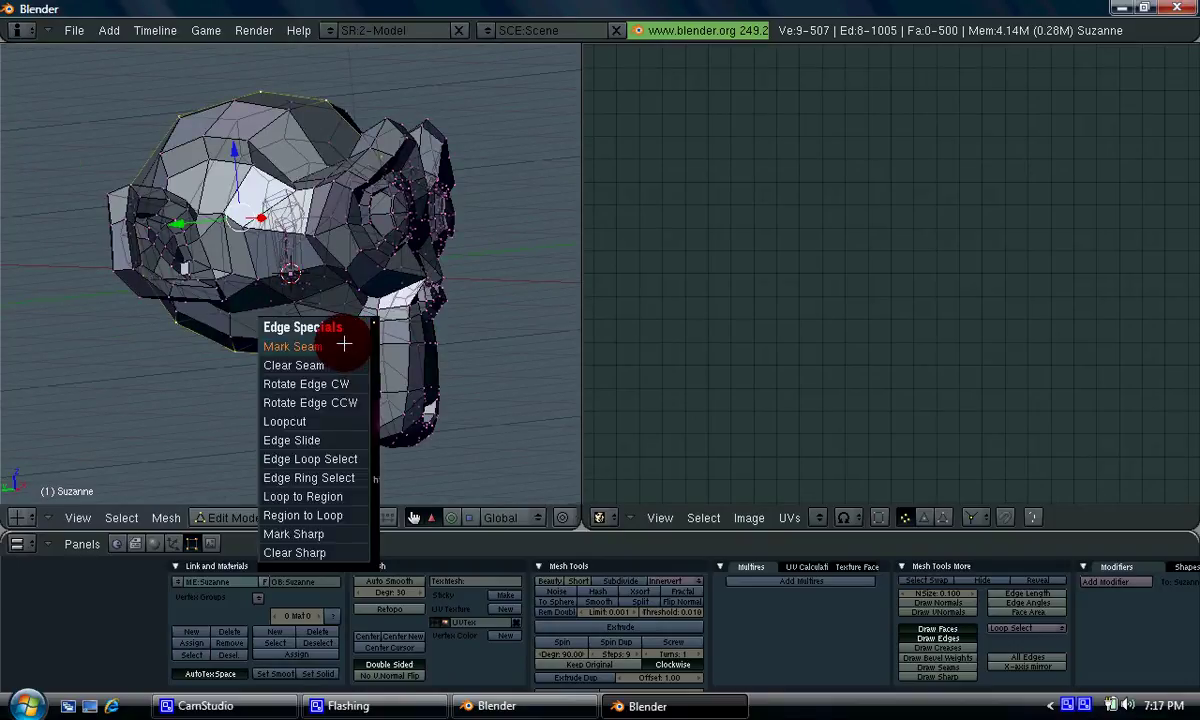
click(343, 344)
- Select all and re-unwrap Suzanne along the seam into two face halves, then return to Object Mode
click(343, 345)
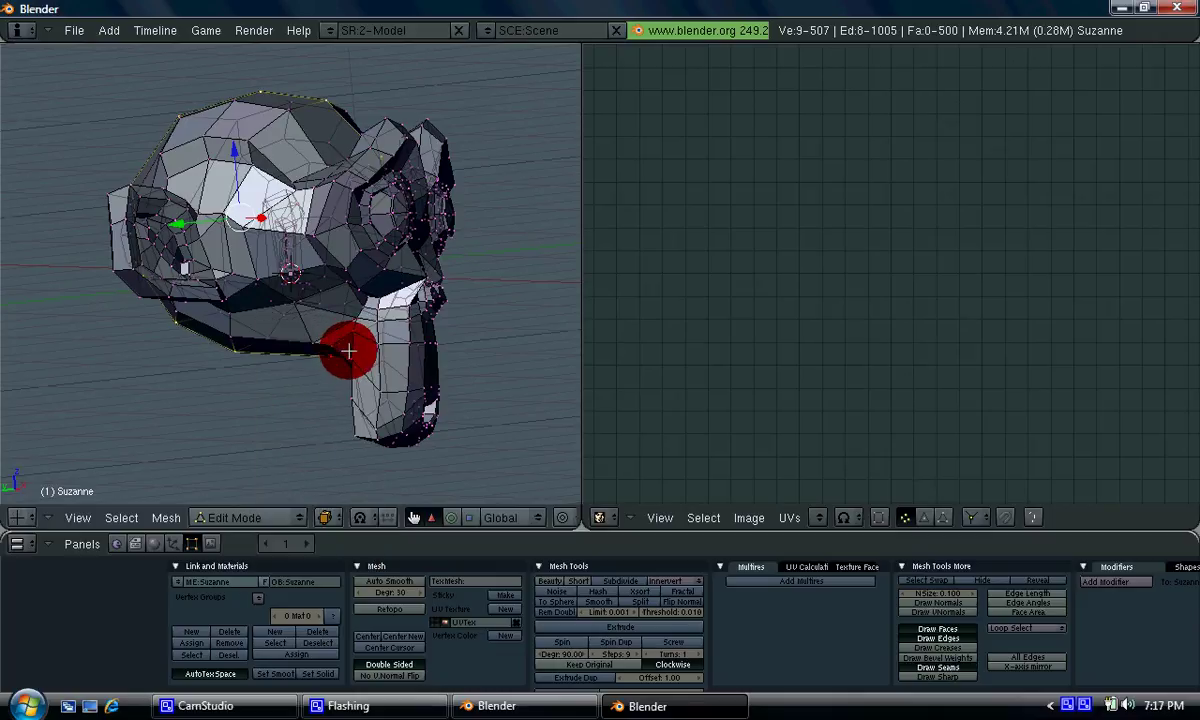
key(a)
key(u)
click(343, 348)
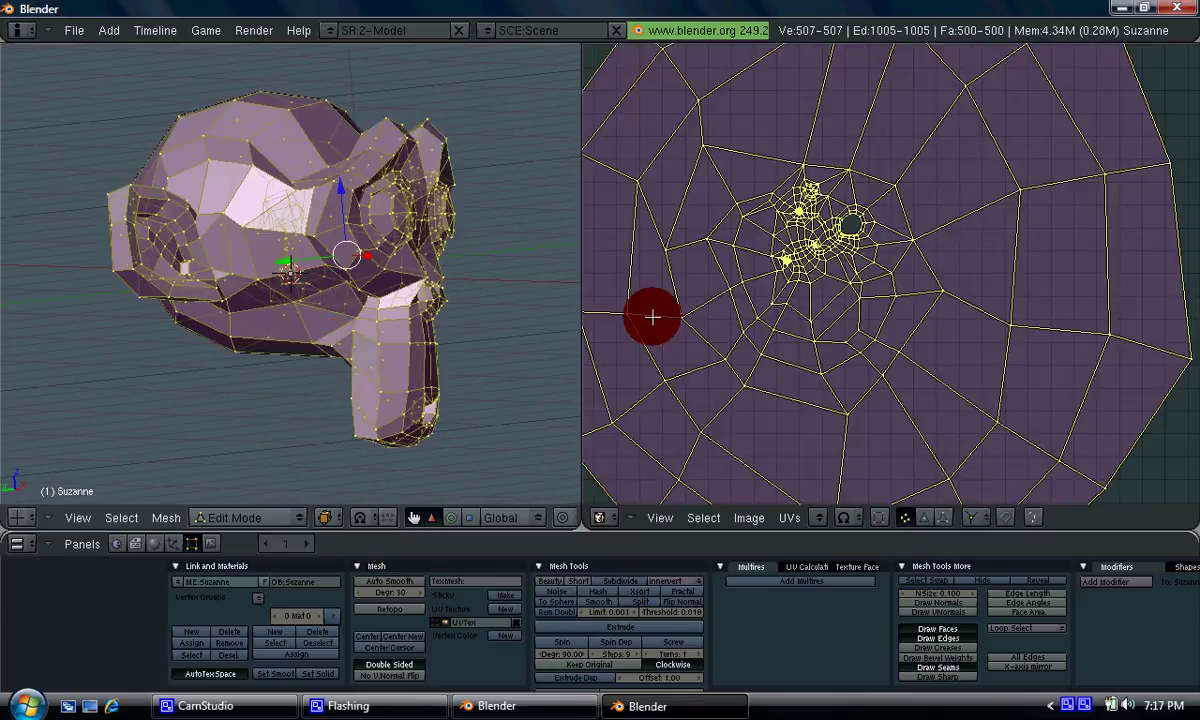
scroll(900, 240, down, 2)
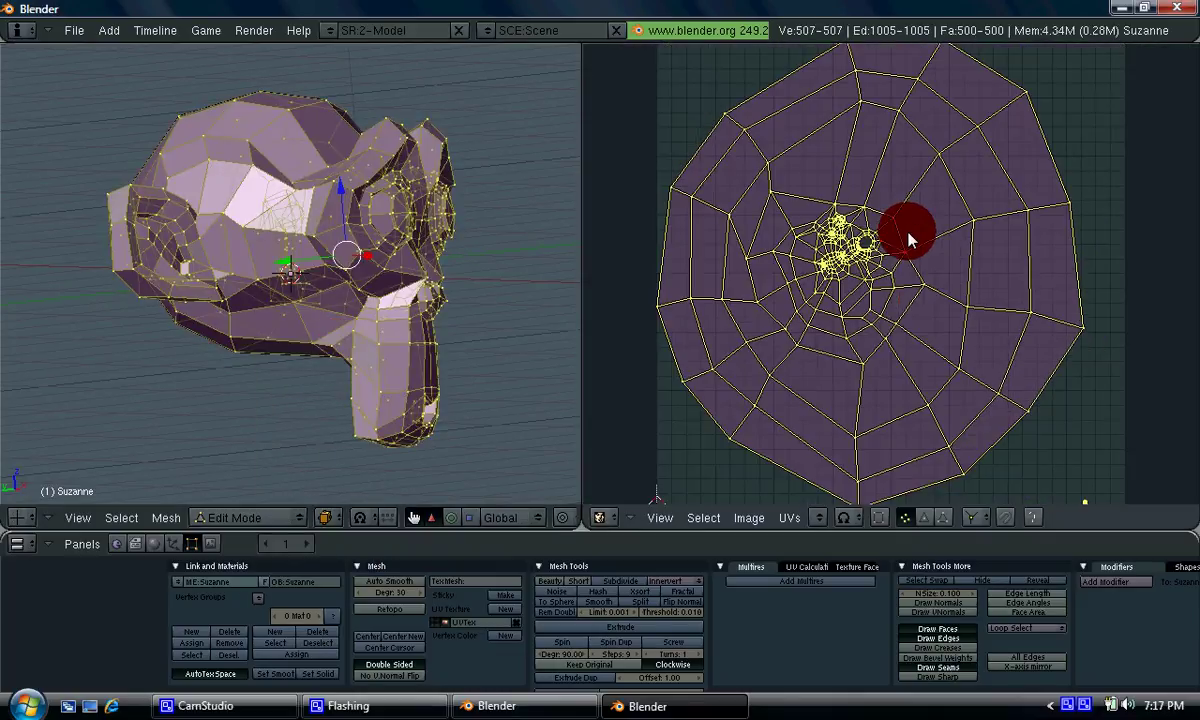
key(u)
click(288, 318)
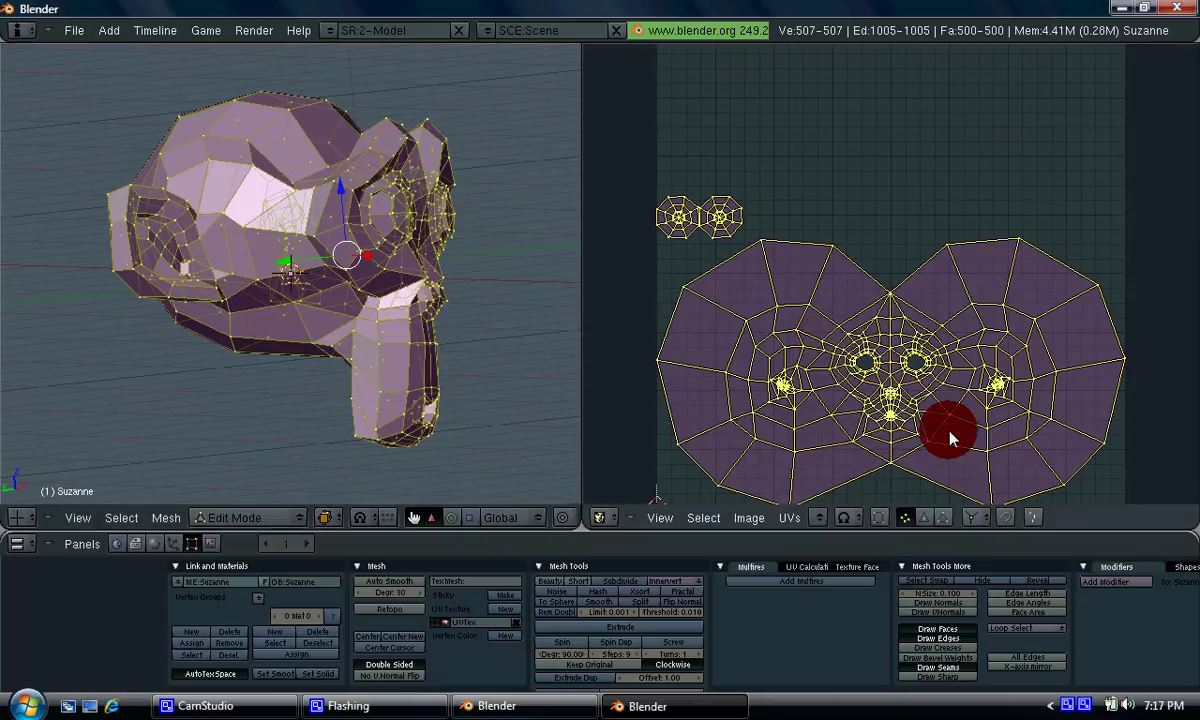
scroll(930, 380, down, 1)
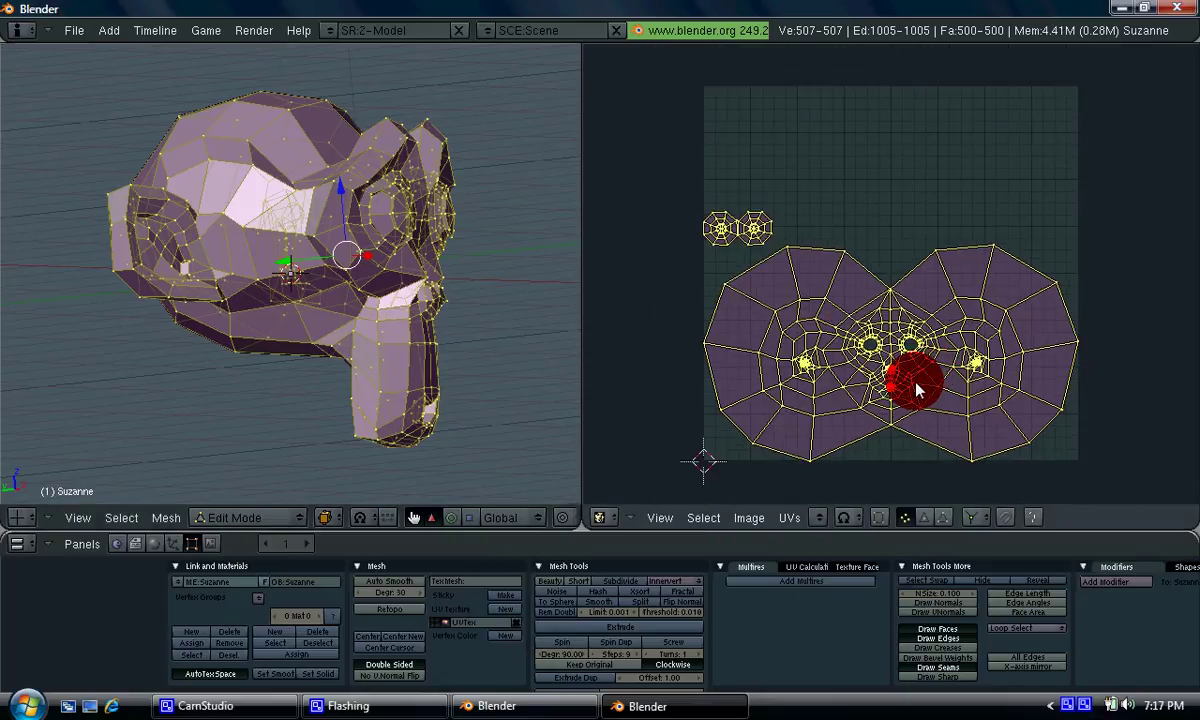
key(Tab)
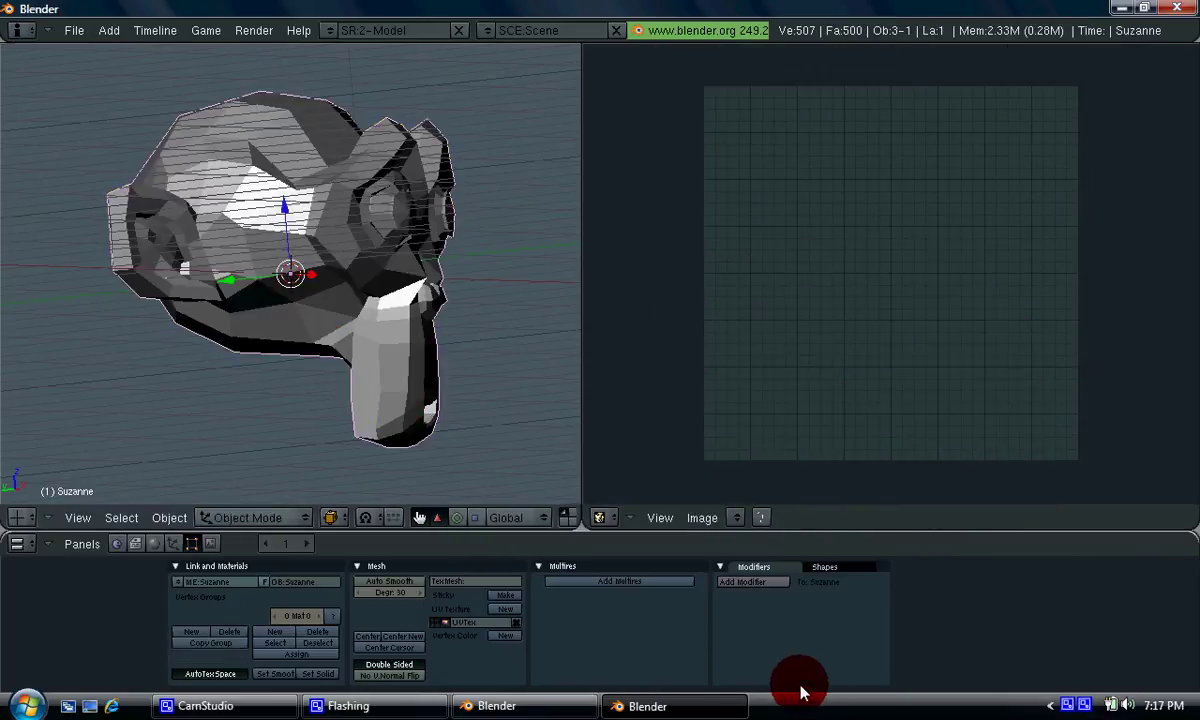
- Add a Subsurf modifier, then select all in Edit Mode and unwrap the denser mesh
click(765, 583)
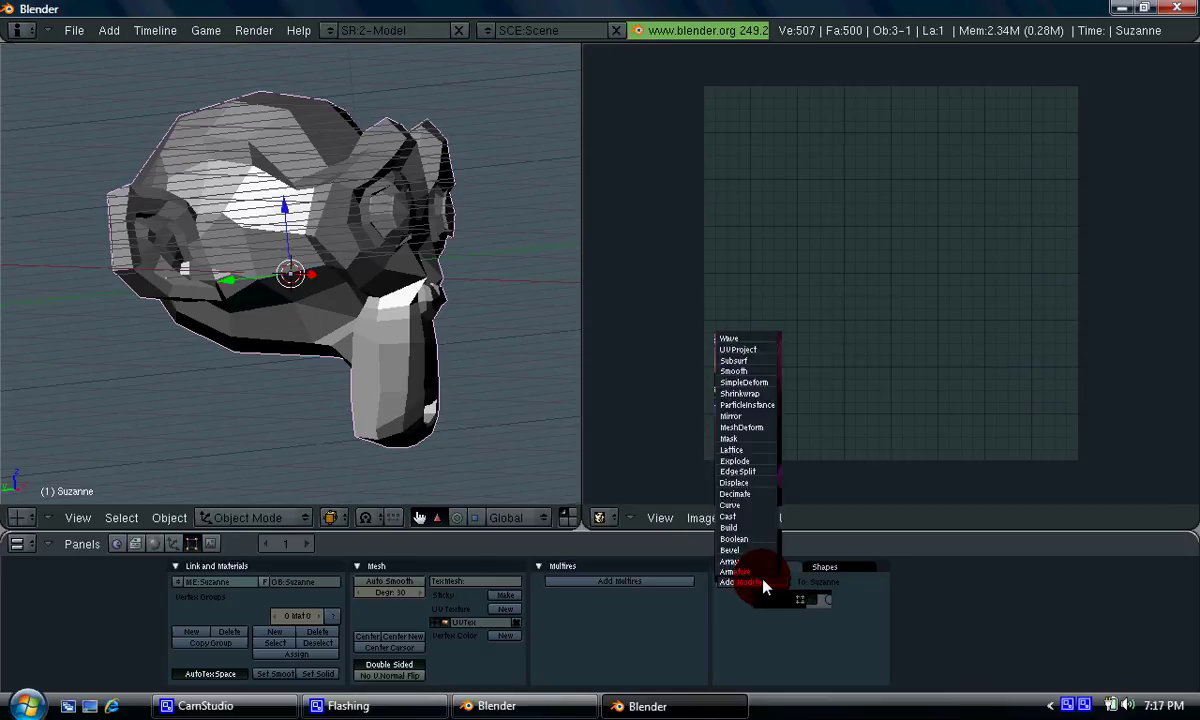
click(738, 360)
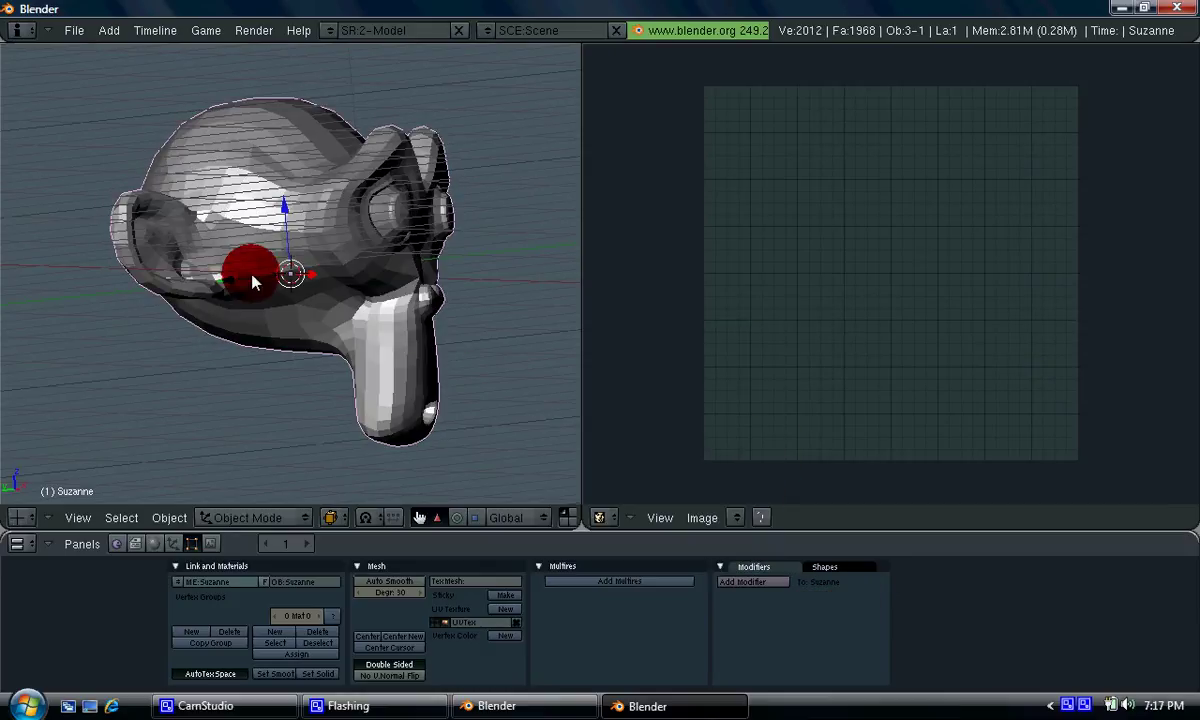
key(Tab)
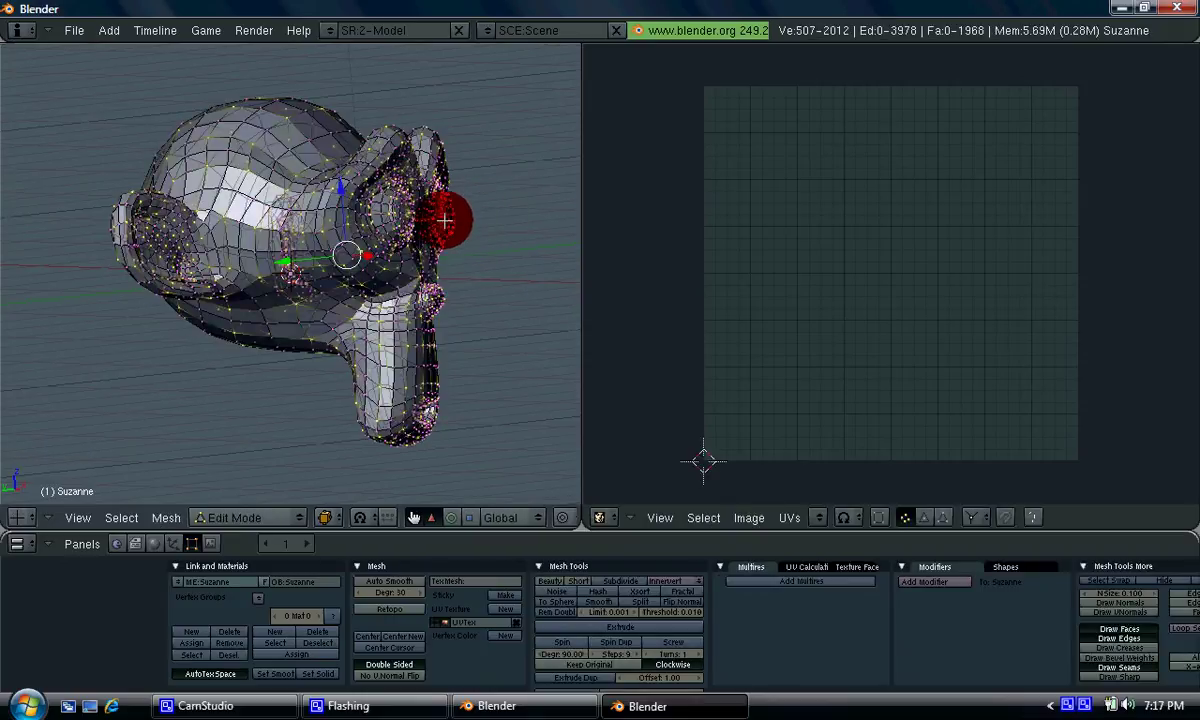
middle_drag(447, 209, 399, 230)
key(a)
key(a)
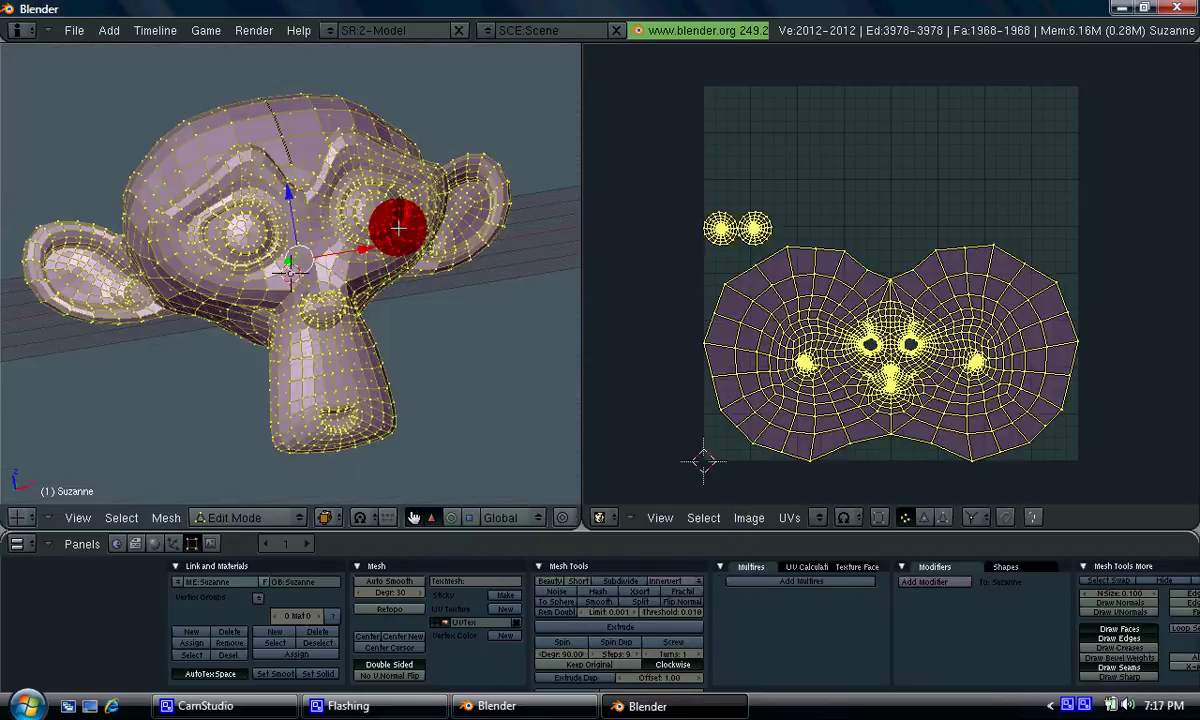
key(u)
click(399, 229)
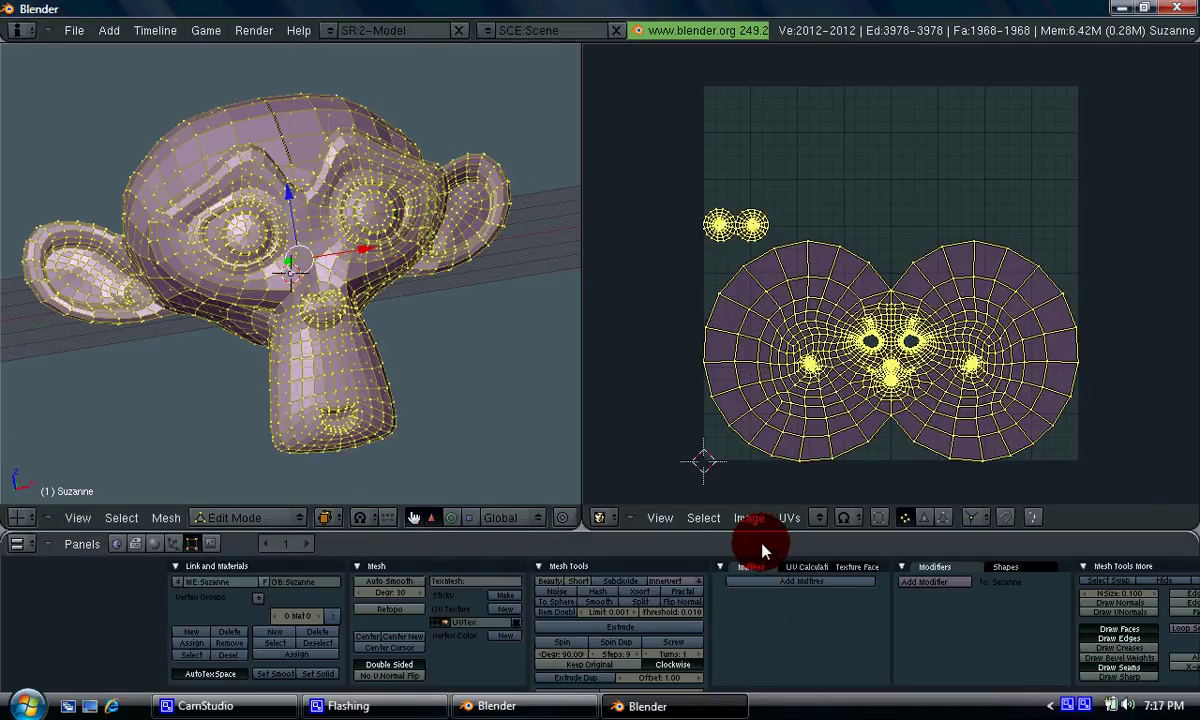
- Create a new blank image named Untitled in the UV editor and fit it in view
click(752, 524)
click(751, 499)
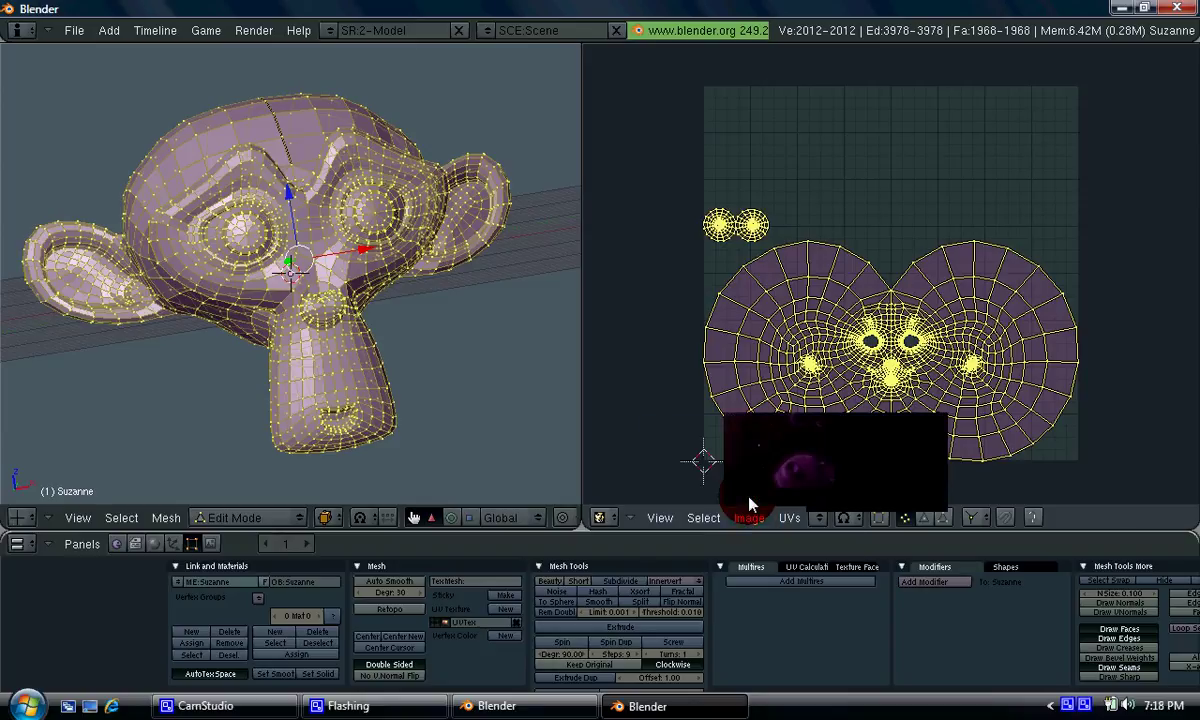
click(832, 508)
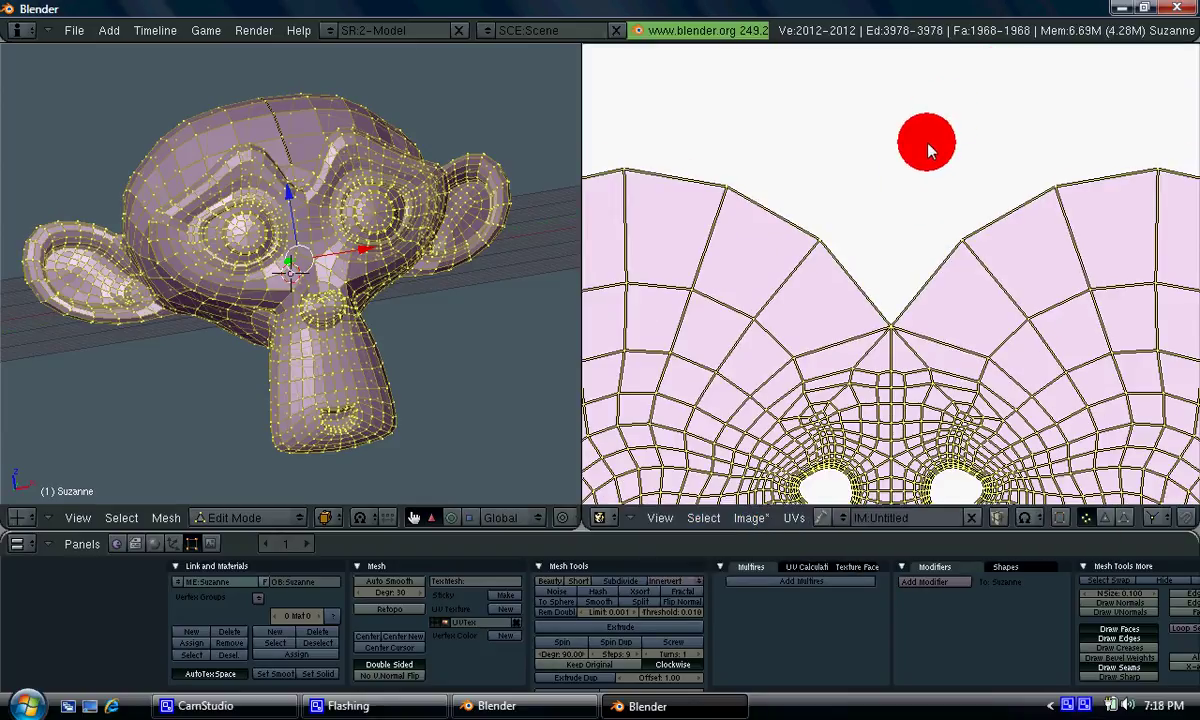
key(Home)
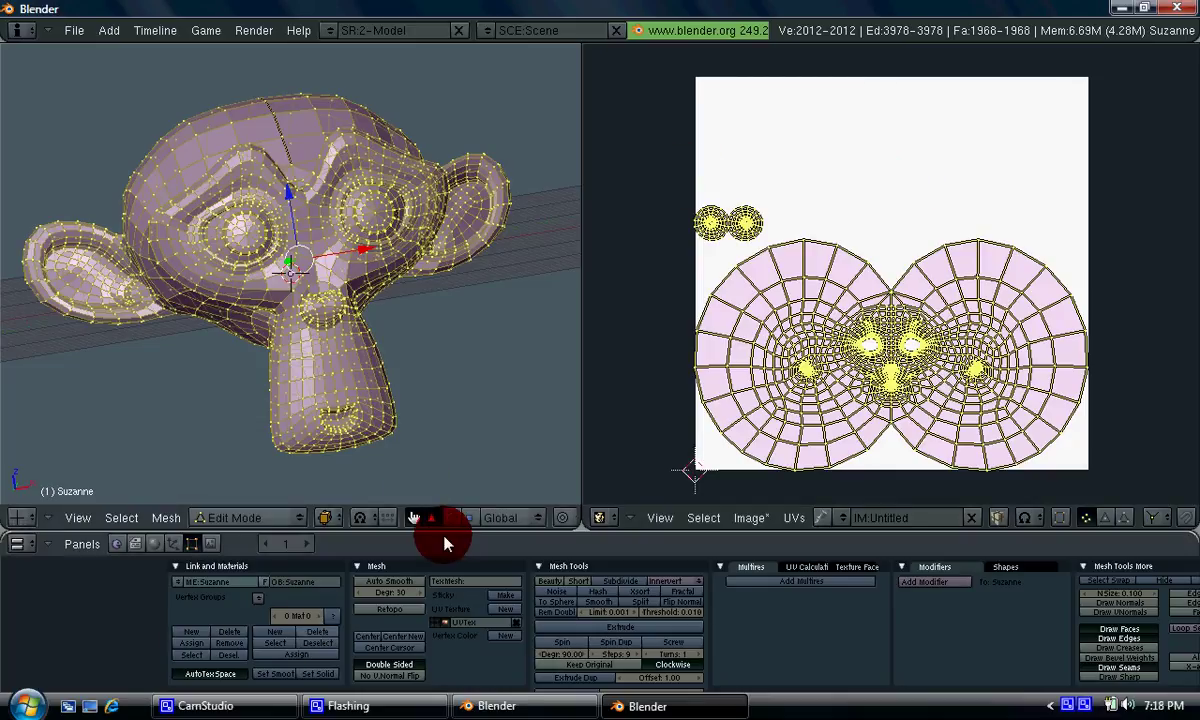
- Turn on Ambient Occlusion in the World settings
click(164, 548)
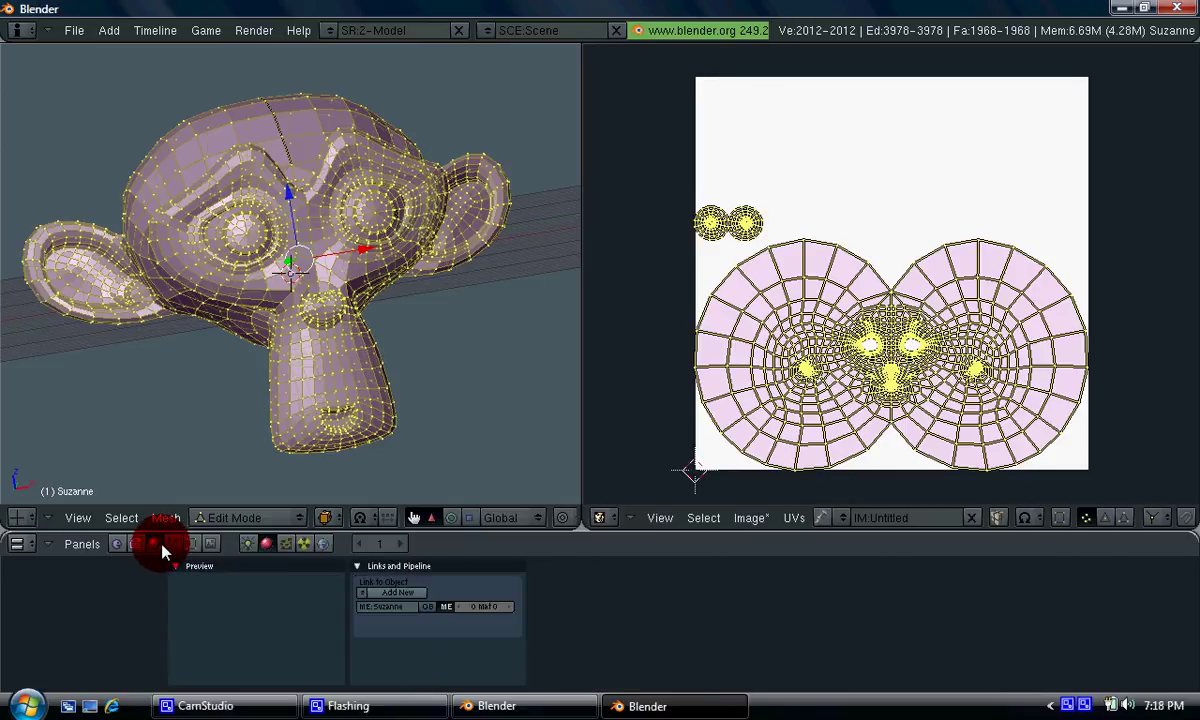
click(323, 544)
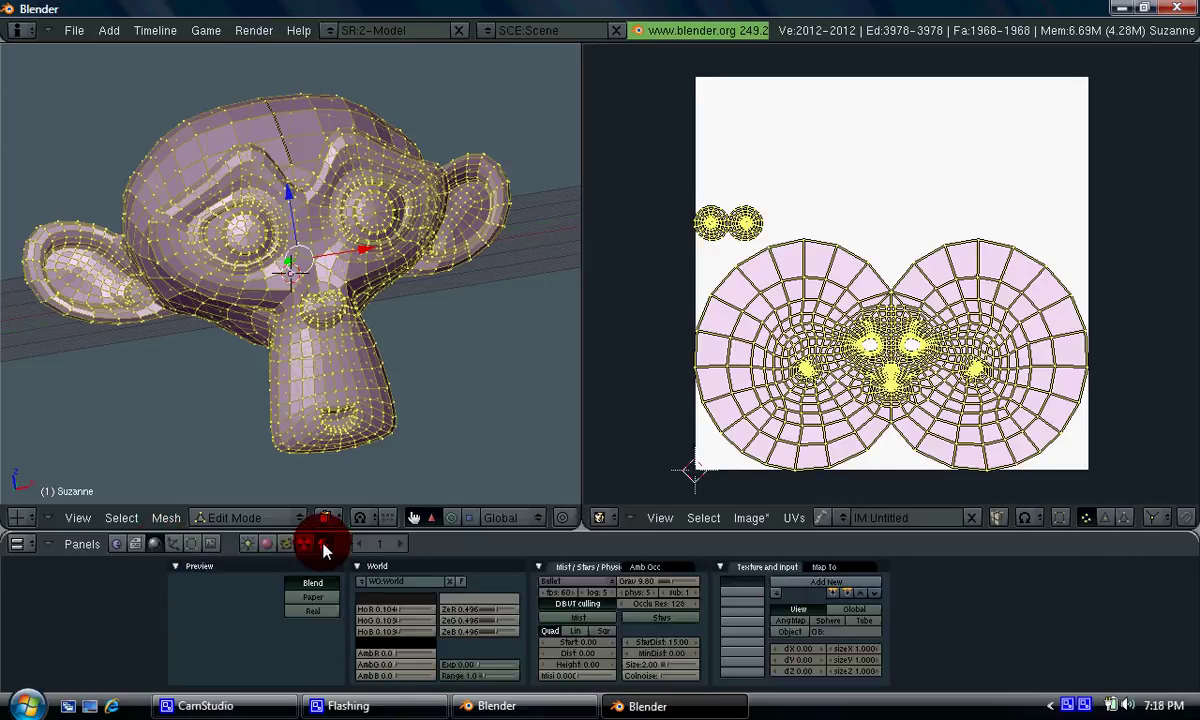
click(645, 567)
click(634, 583)
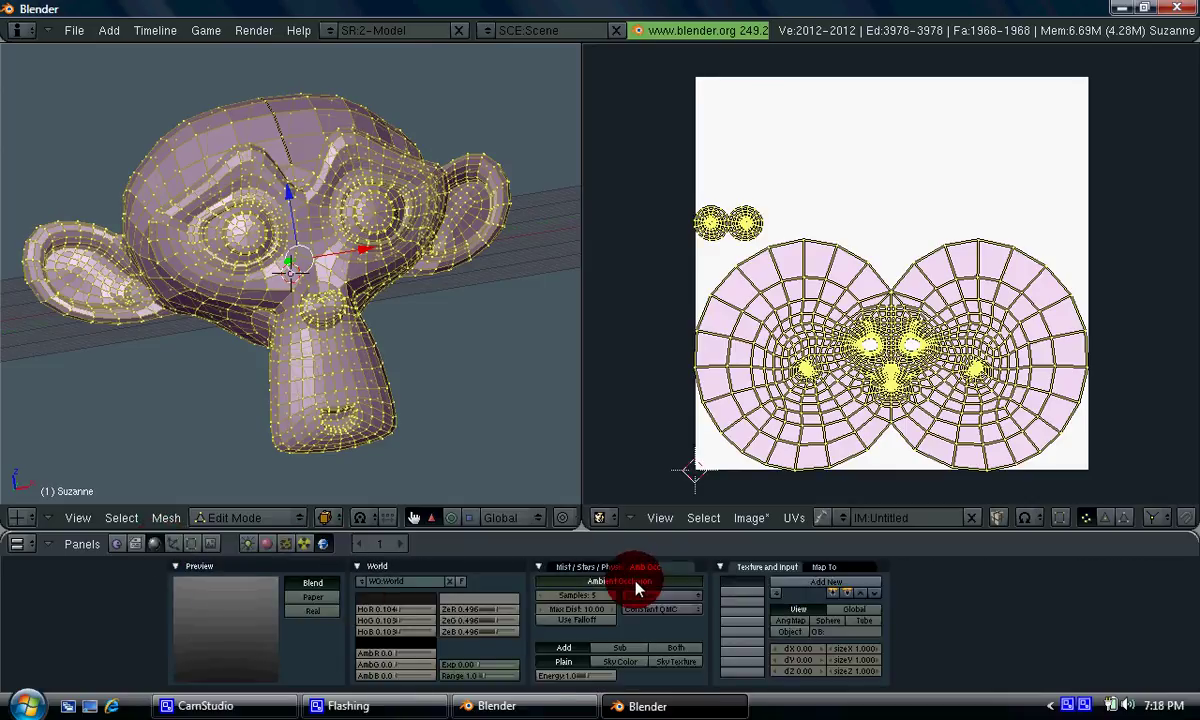
- Set the bake mode to Ambient Occlusion with Normalized enabled in the Render Bake panel
click(210, 546)
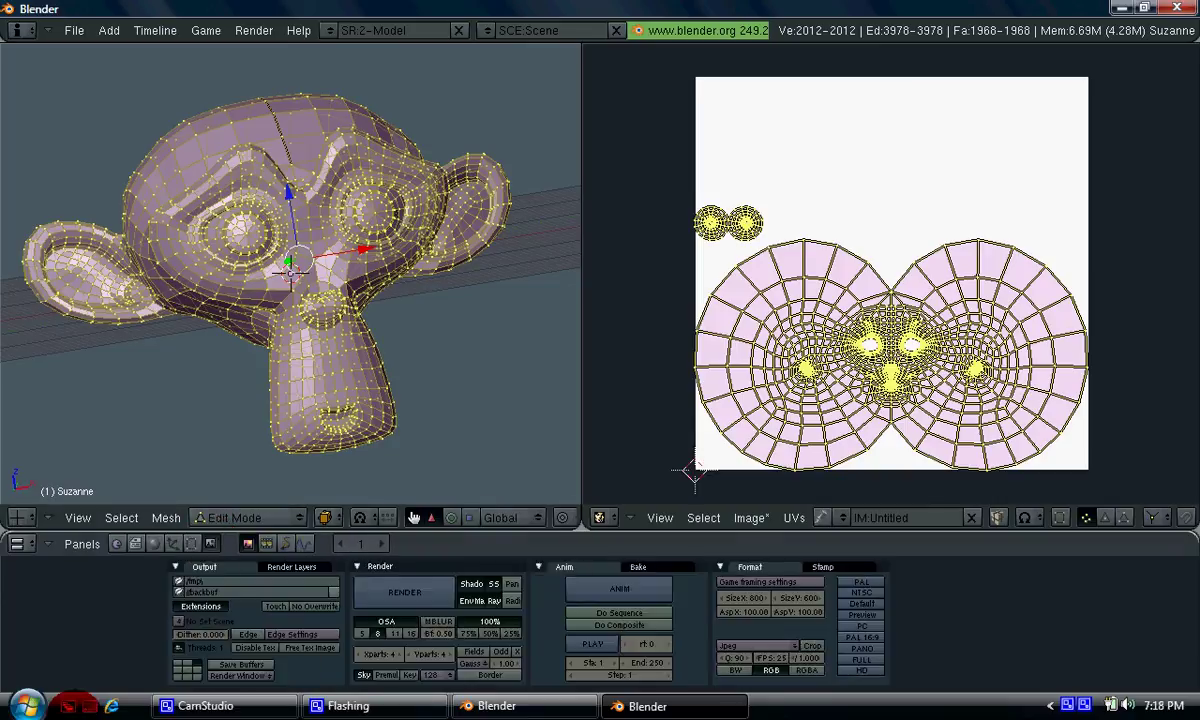
click(668, 569)
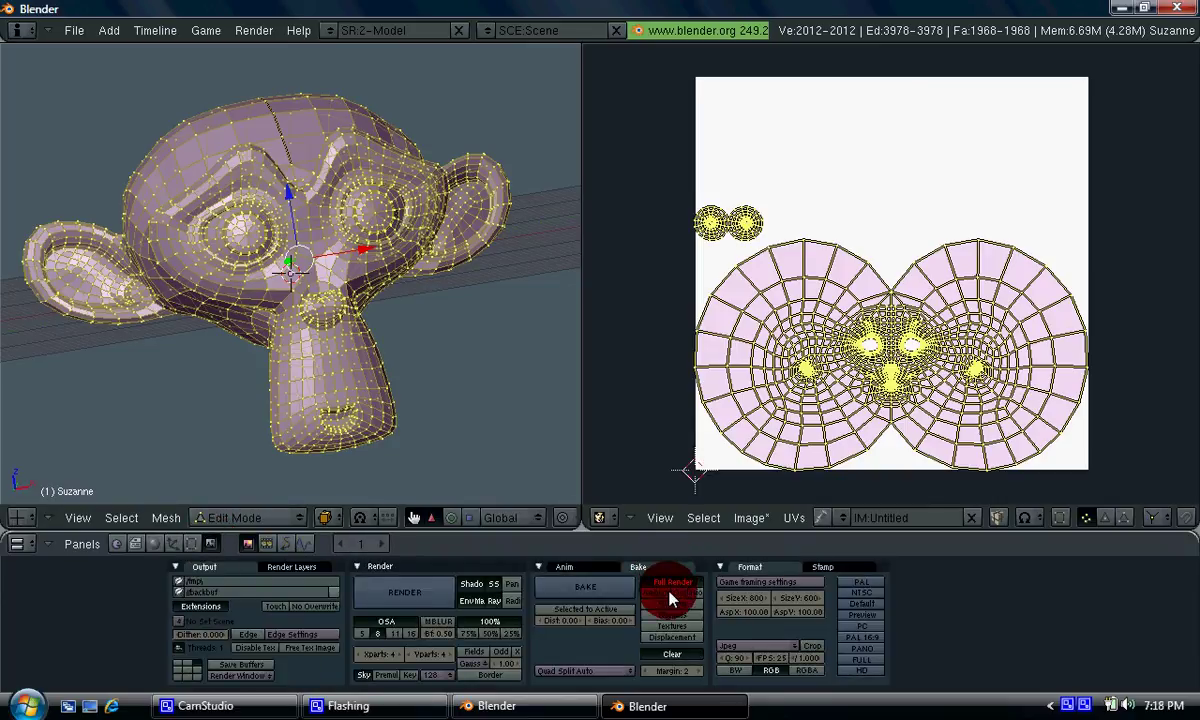
click(670, 593)
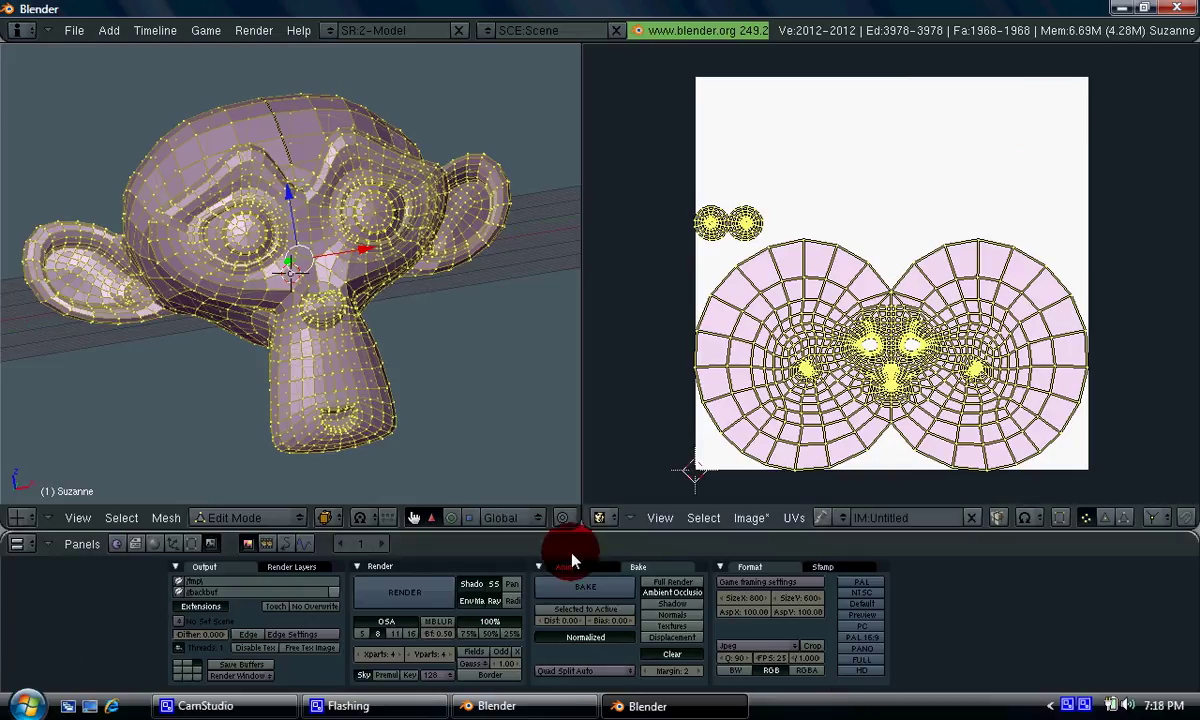
click(207, 705)
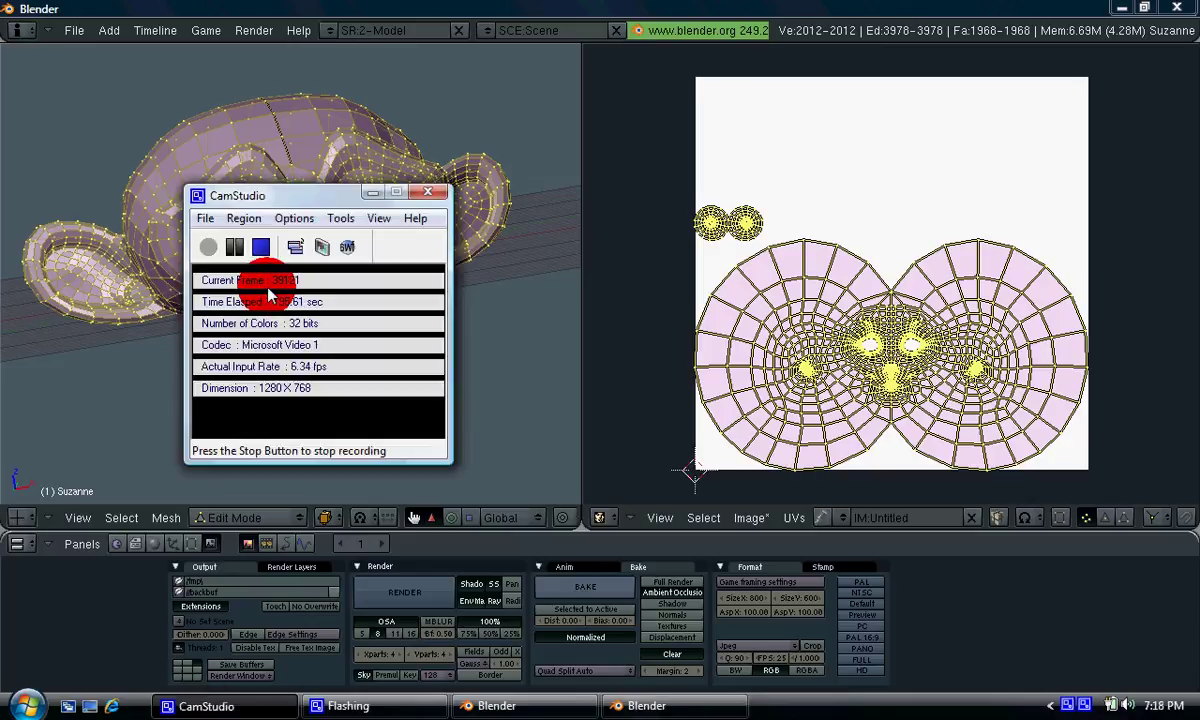
- Bake the AO image, return to Object Mode and switch the viewport to Textured display
click(213, 247)
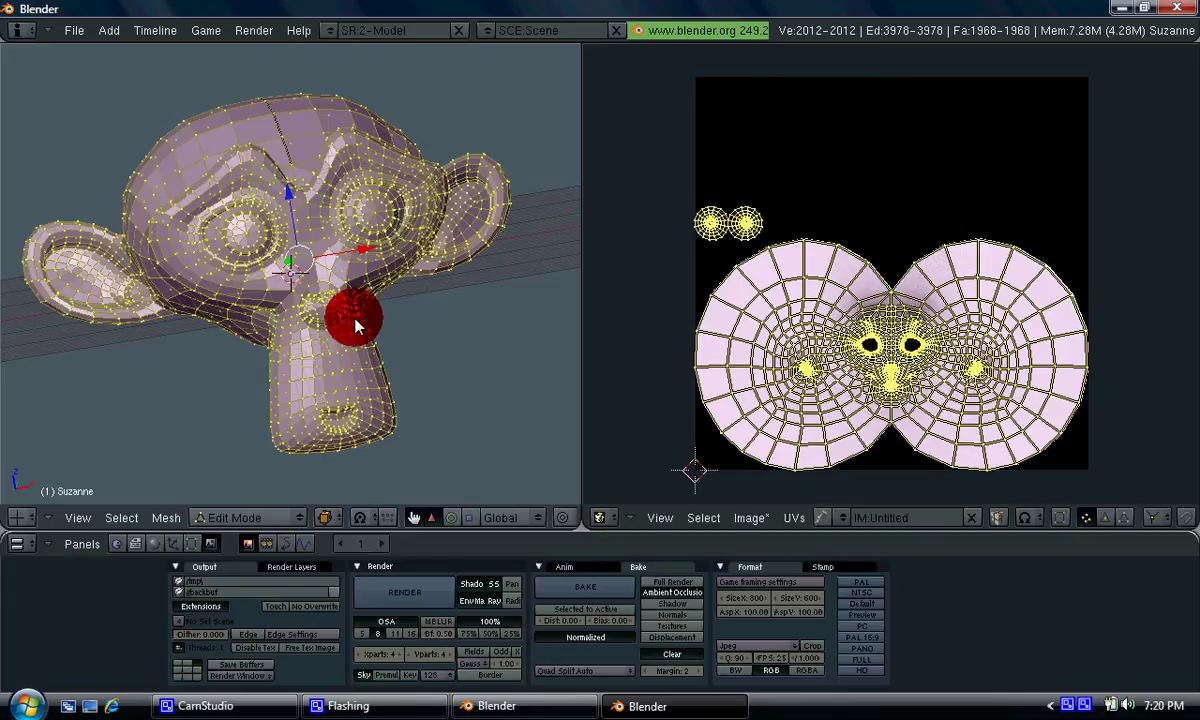
key(Tab)
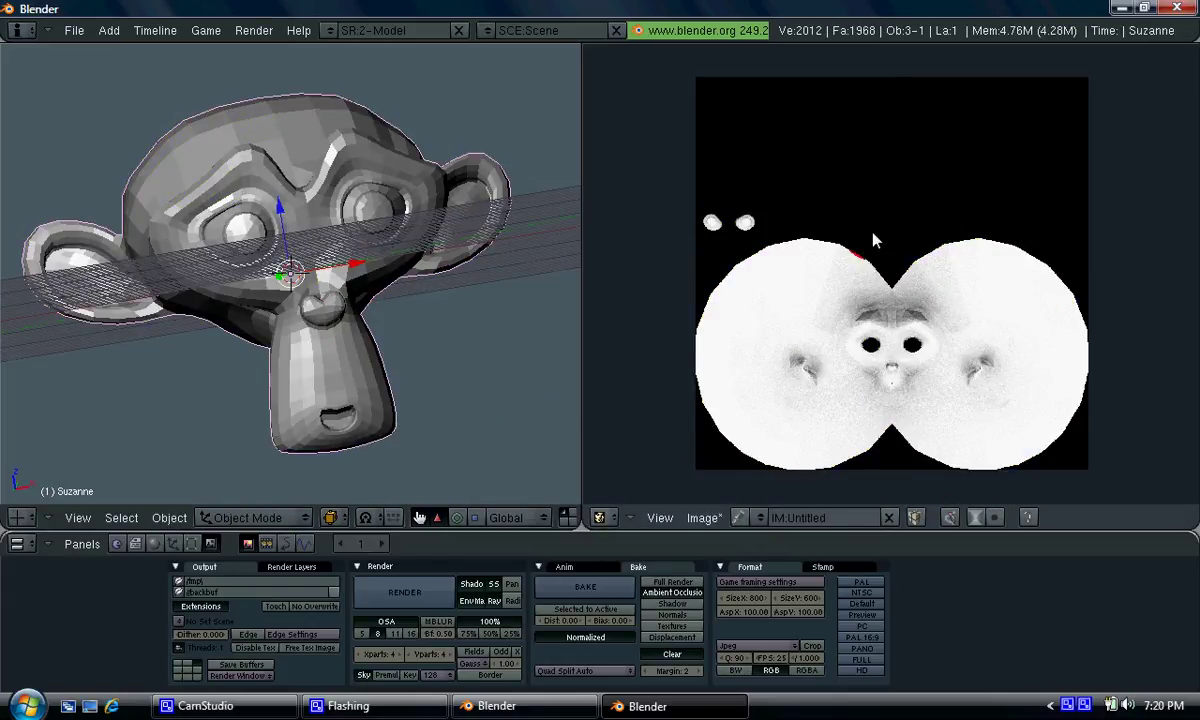
click(330, 517)
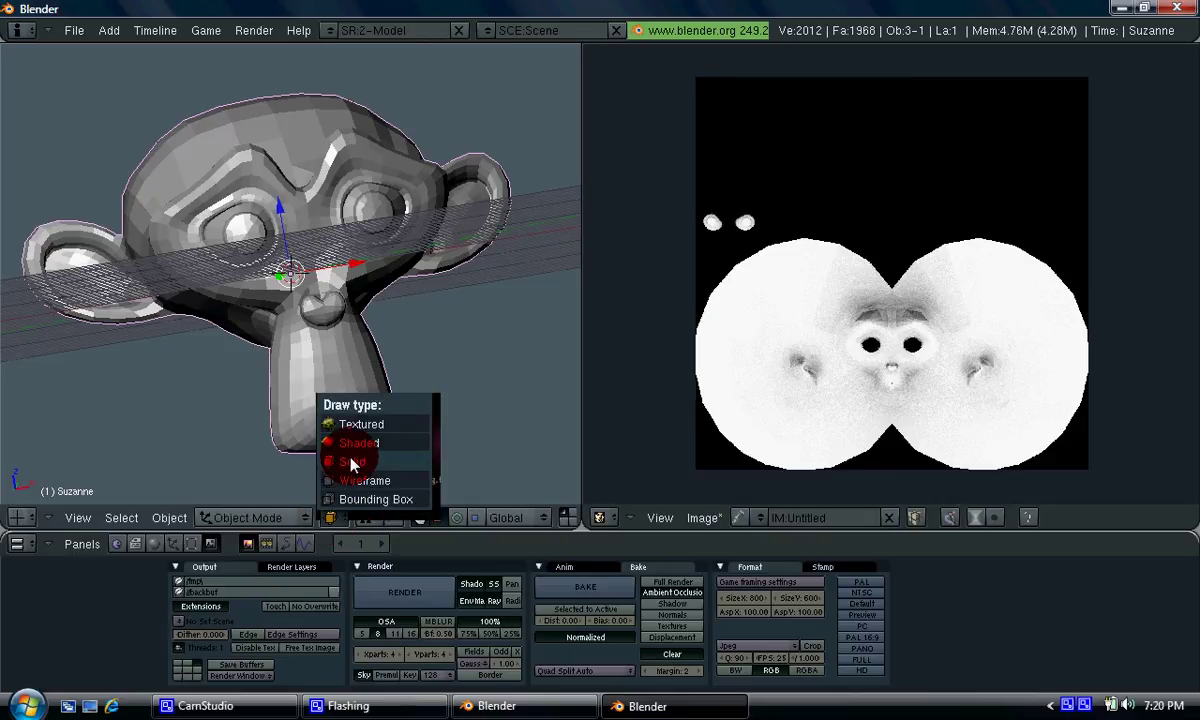
click(367, 426)
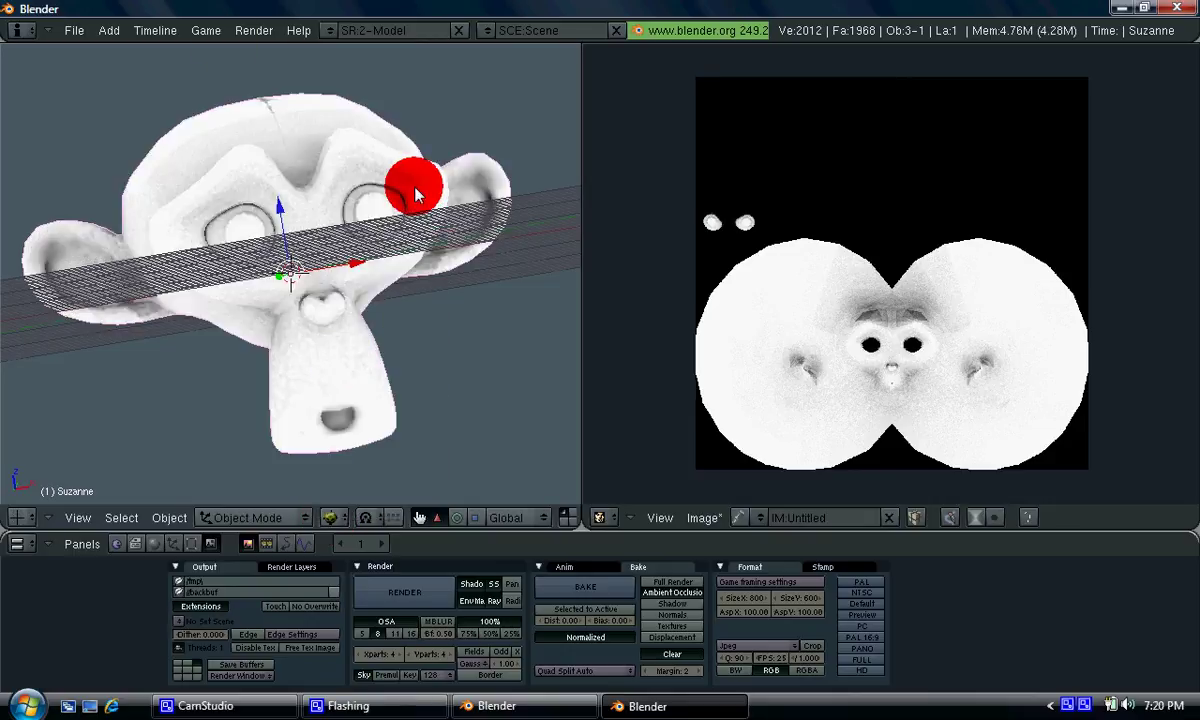
- Orbit around Suzanne to inspect the baked ambient occlusion shading from several angles
middle_drag(415, 195, 956, 292)
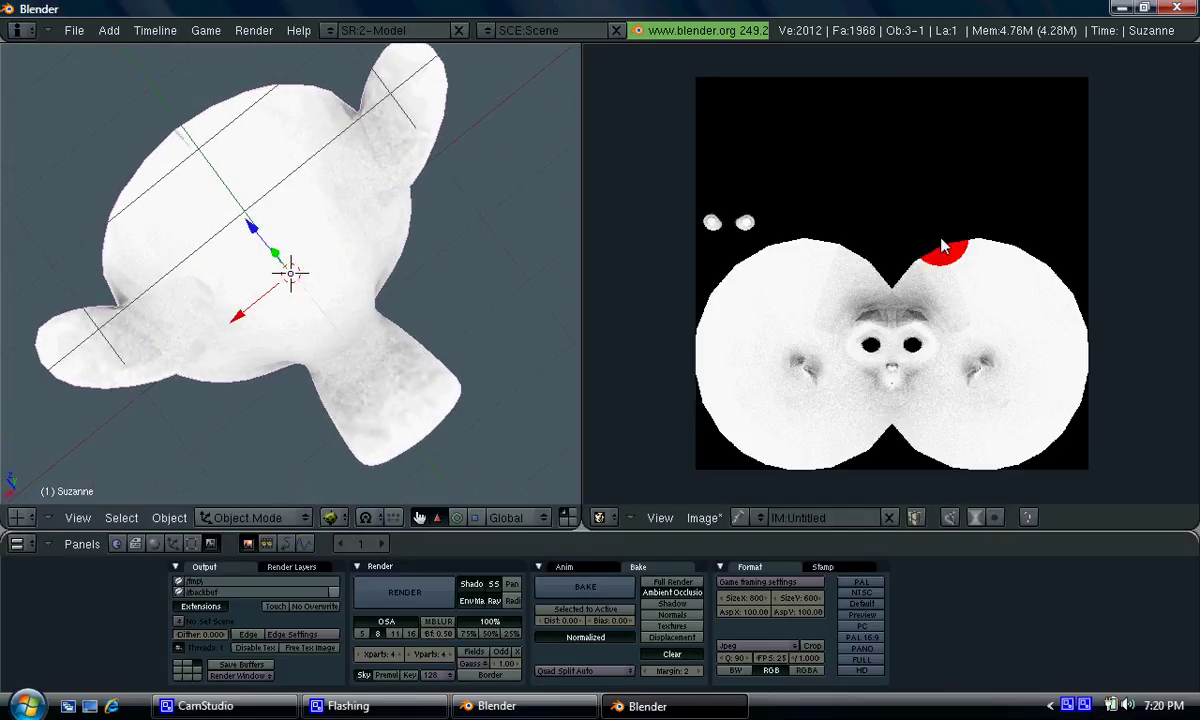
middle_drag(308, 113, 313, 372)
middle_drag(537, 395, 551, 222)
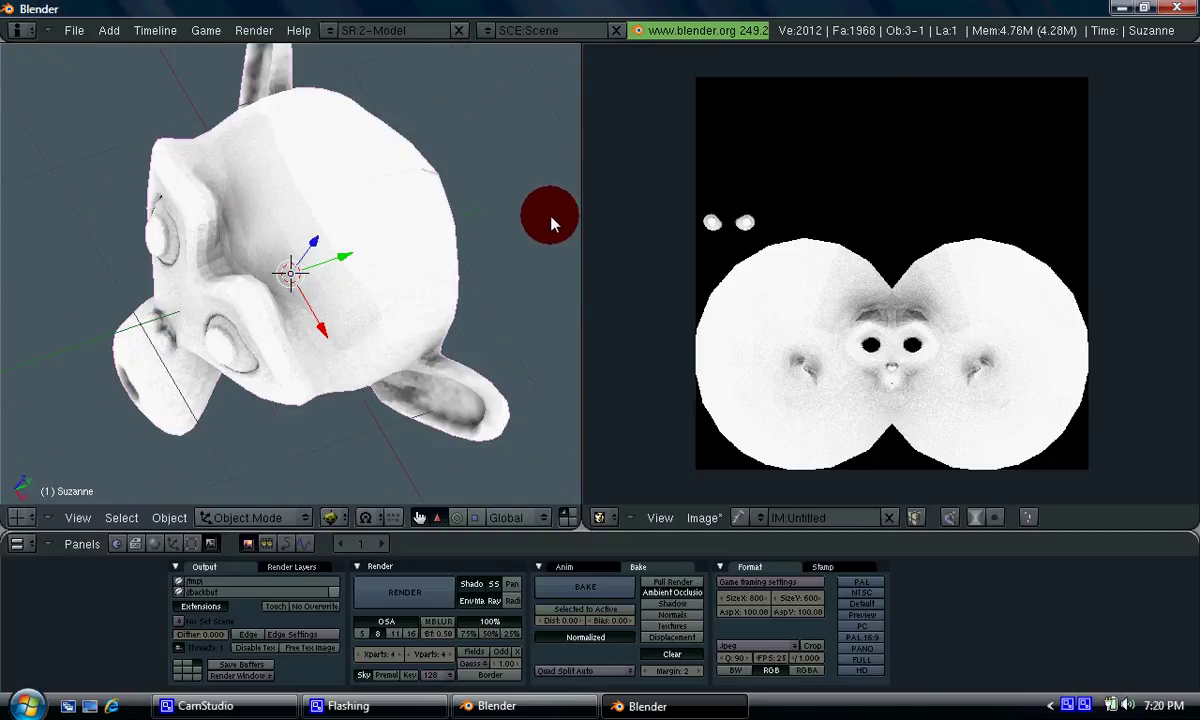
middle_drag(345, 380, 595, 220)
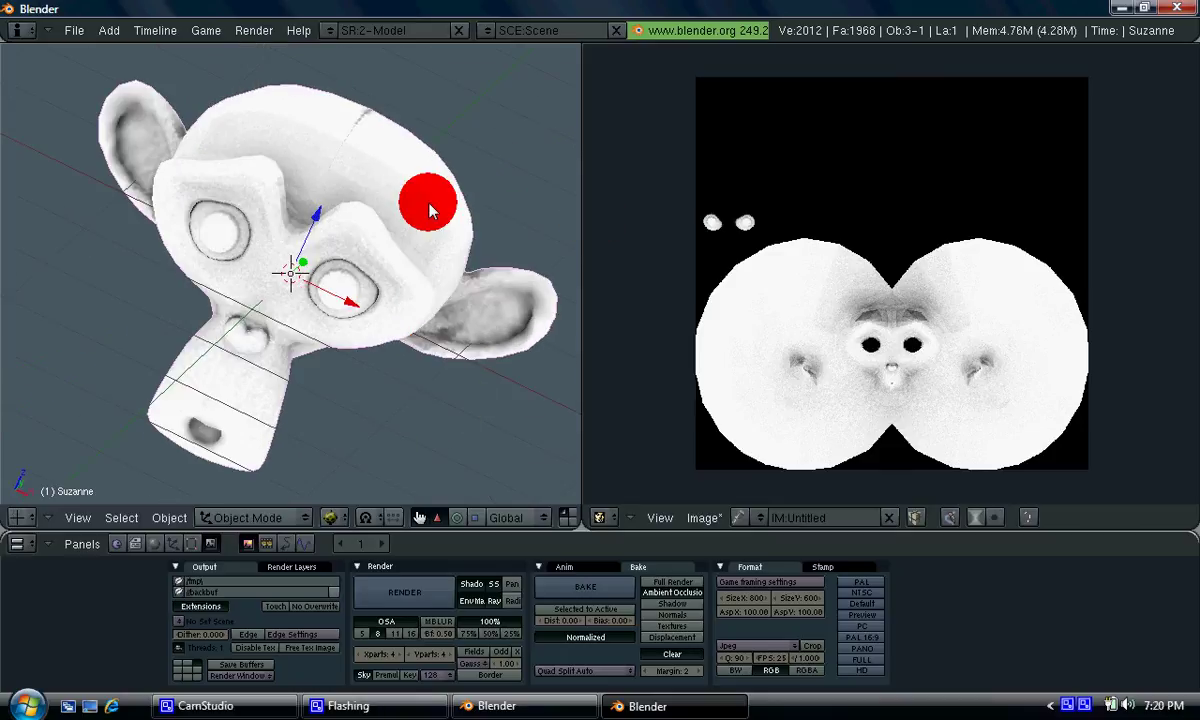
middle_drag(258, 124, 321, 102)
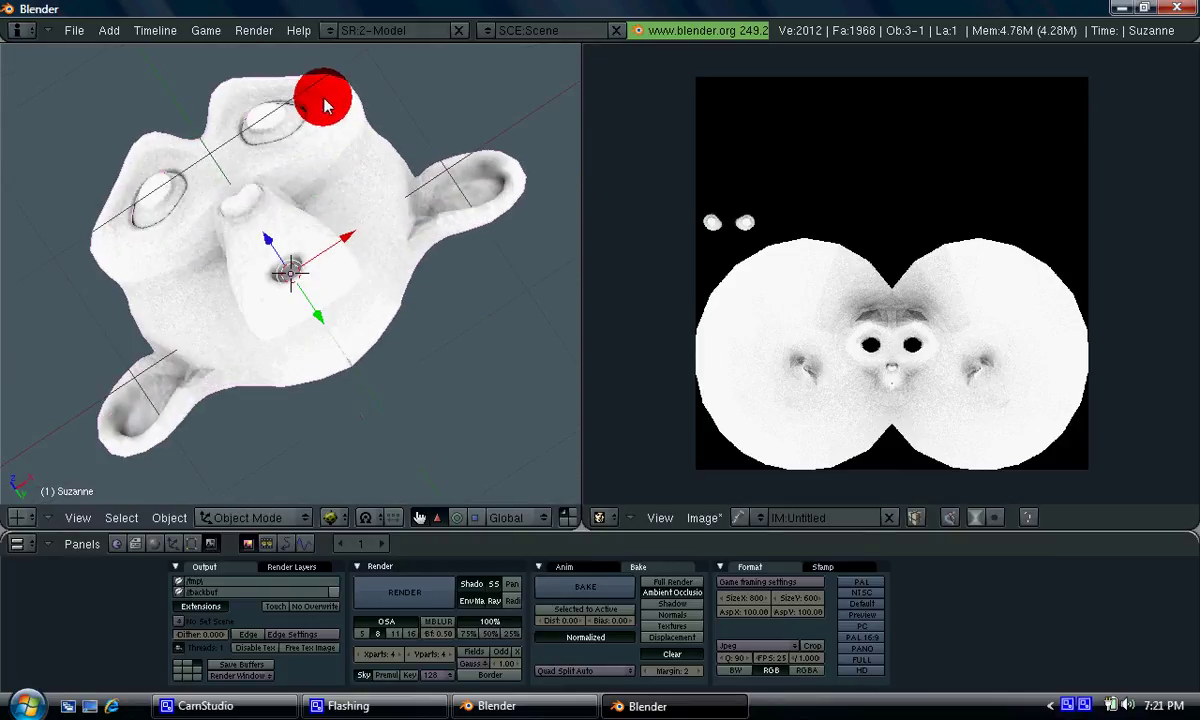
- Turn off Ambient Occlusion in the World settings
click(153, 545)
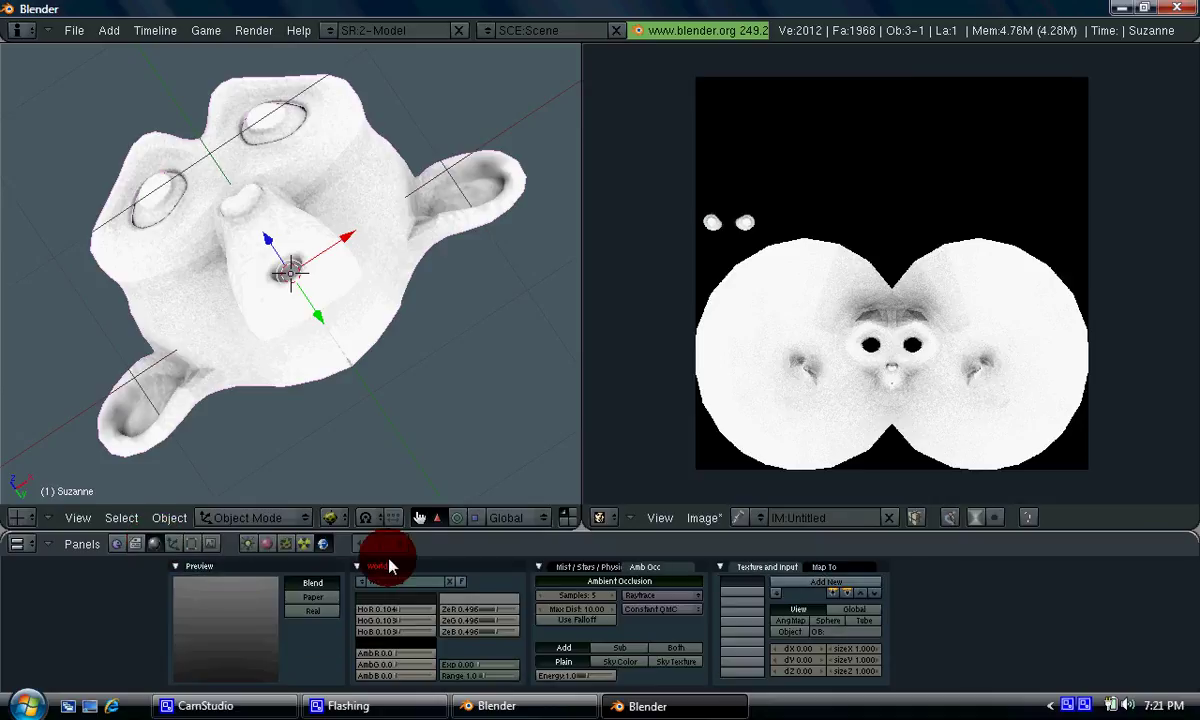
click(560, 582)
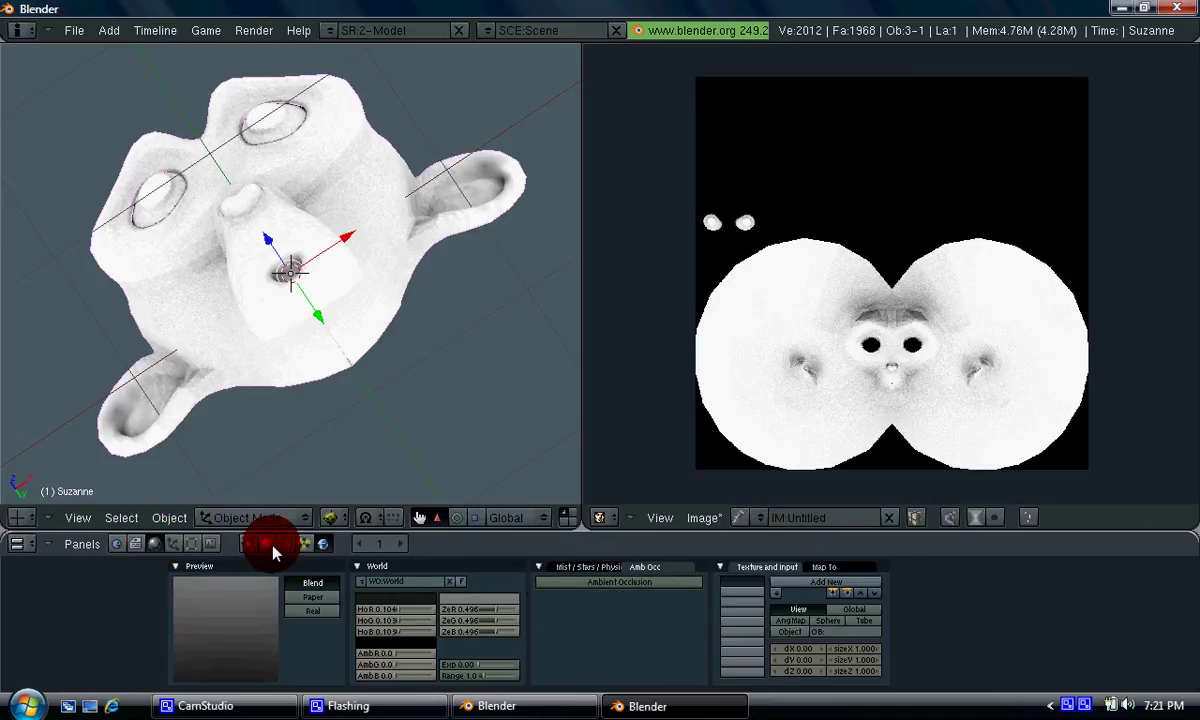
click(193, 545)
- In camera view, select the camera and dolly it along its depth axis toward Suzanne
mouse_move(367, 147)
middle_down()
mouse_move(378, 139)
mouse_move(377, 173)
middle_up()
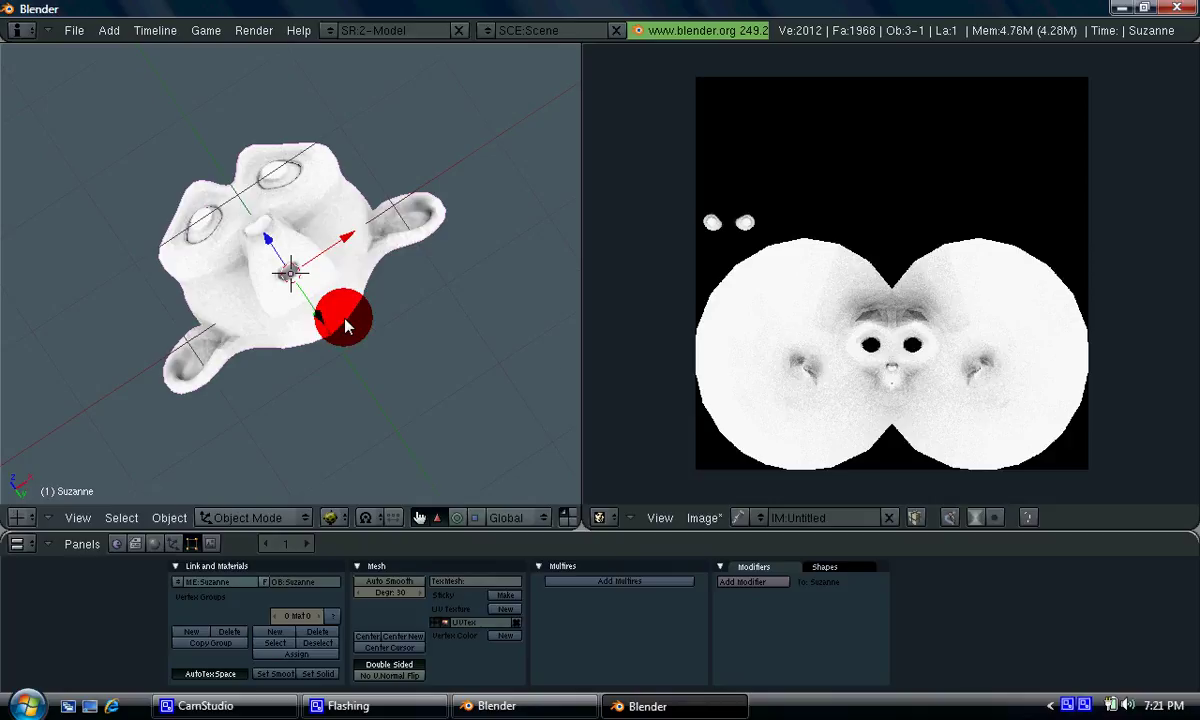
key(KP_0)
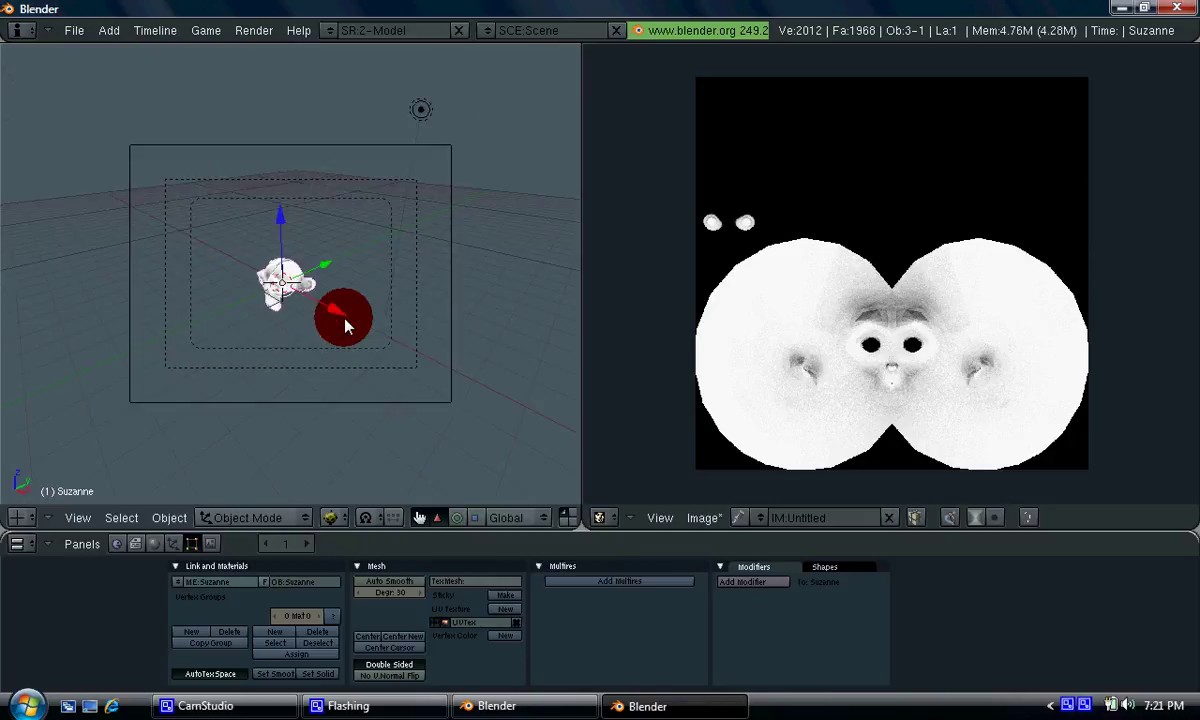
right_click(451, 330)
key(g)
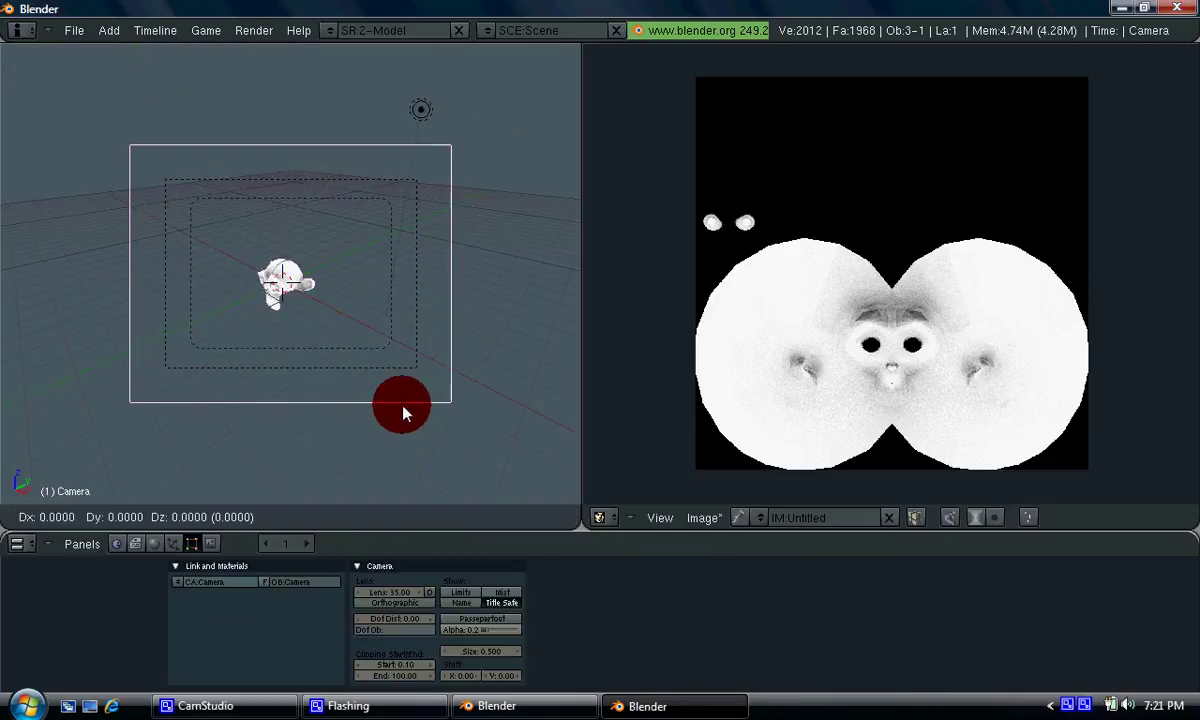
key(z)
key(z)
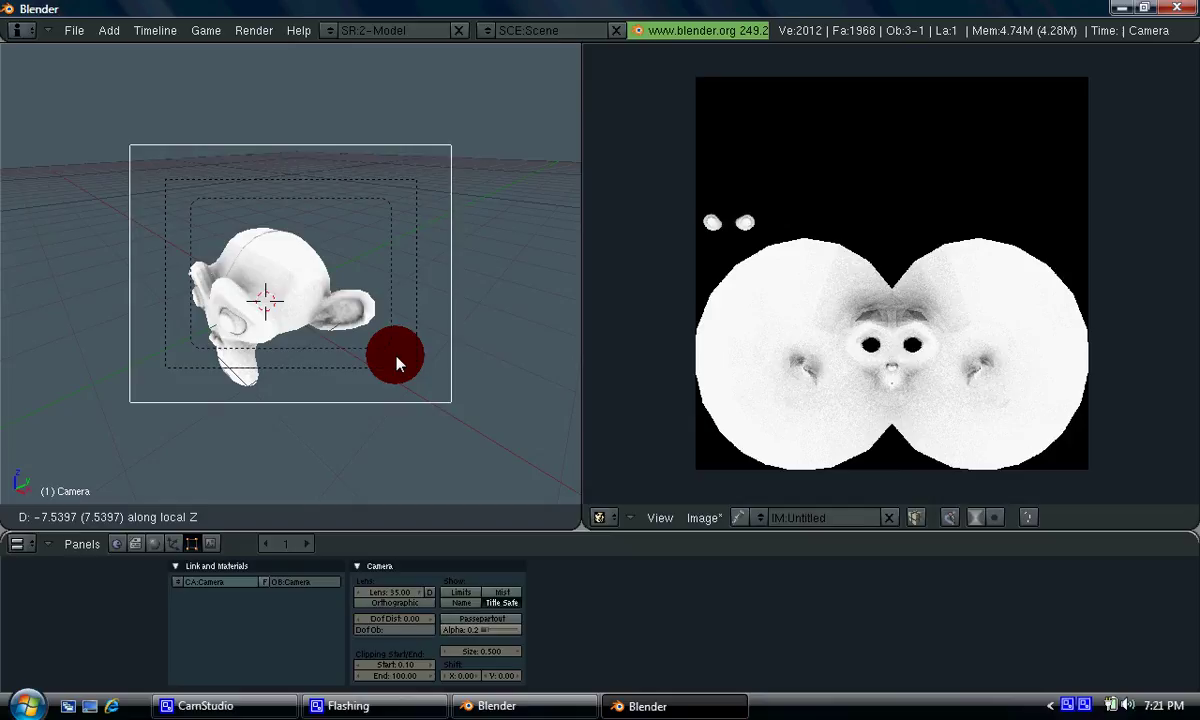
click(385, 375)
key(g)
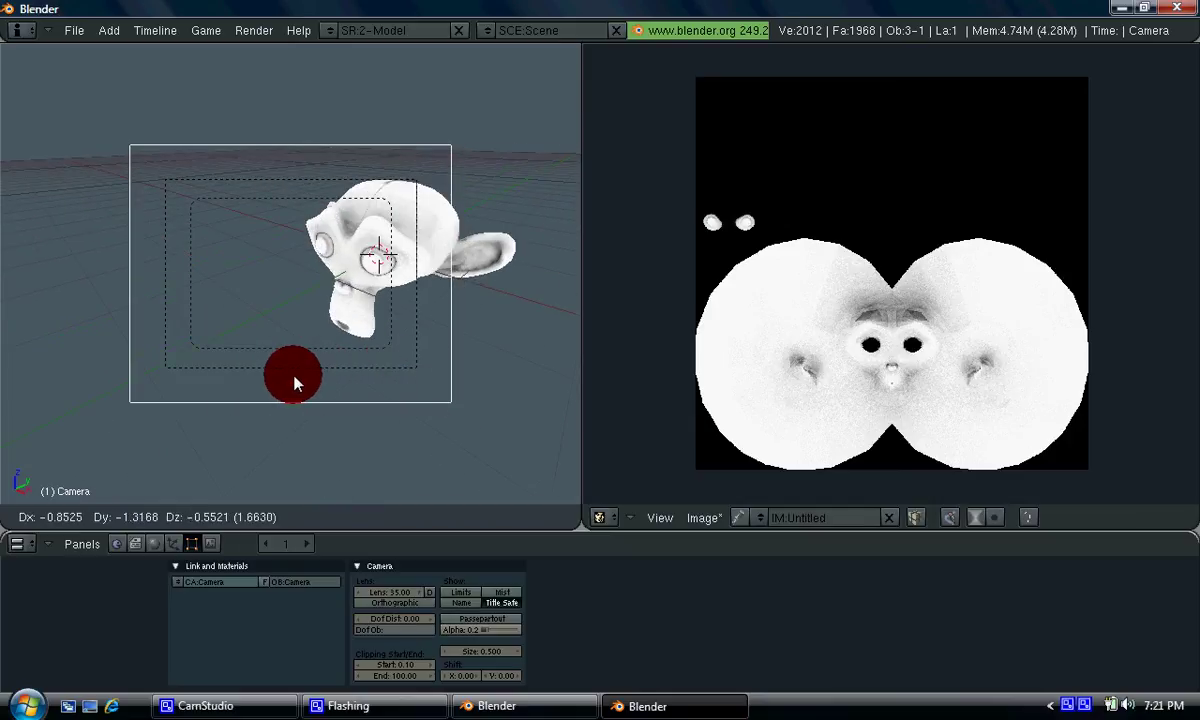
key(r)
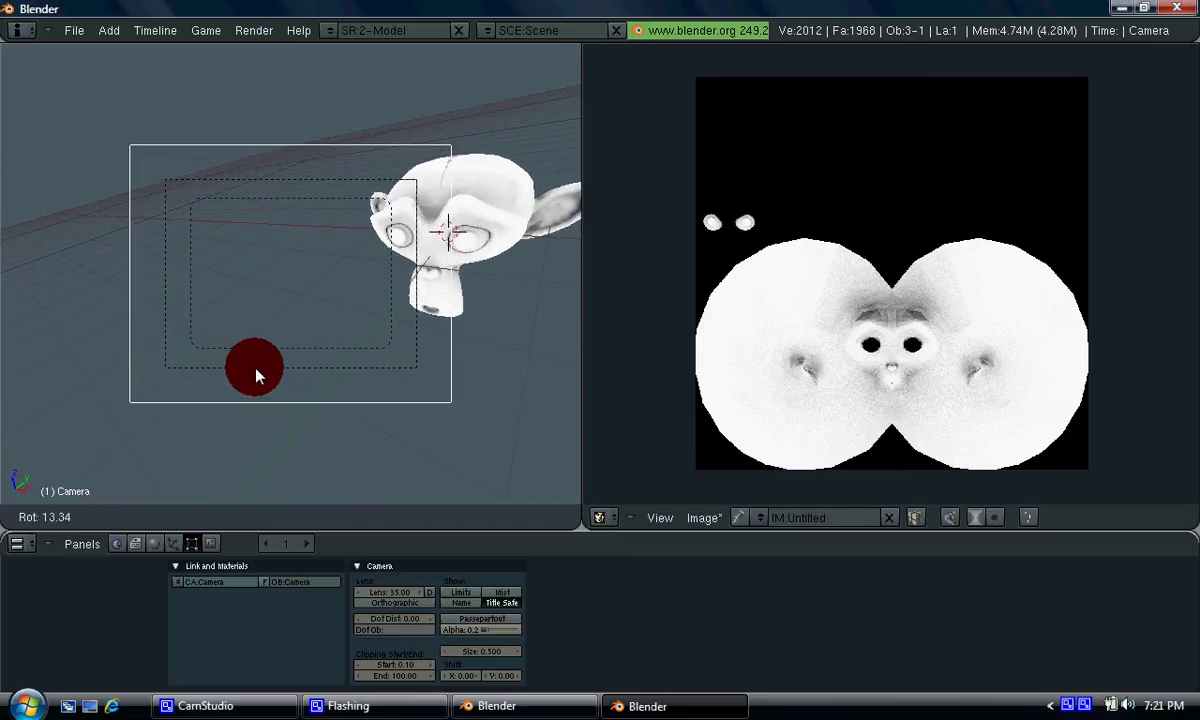
right_click(160, 390)
- Rotate and reposition the camera until Suzanne sits centred in its frame, facing front
key(r)
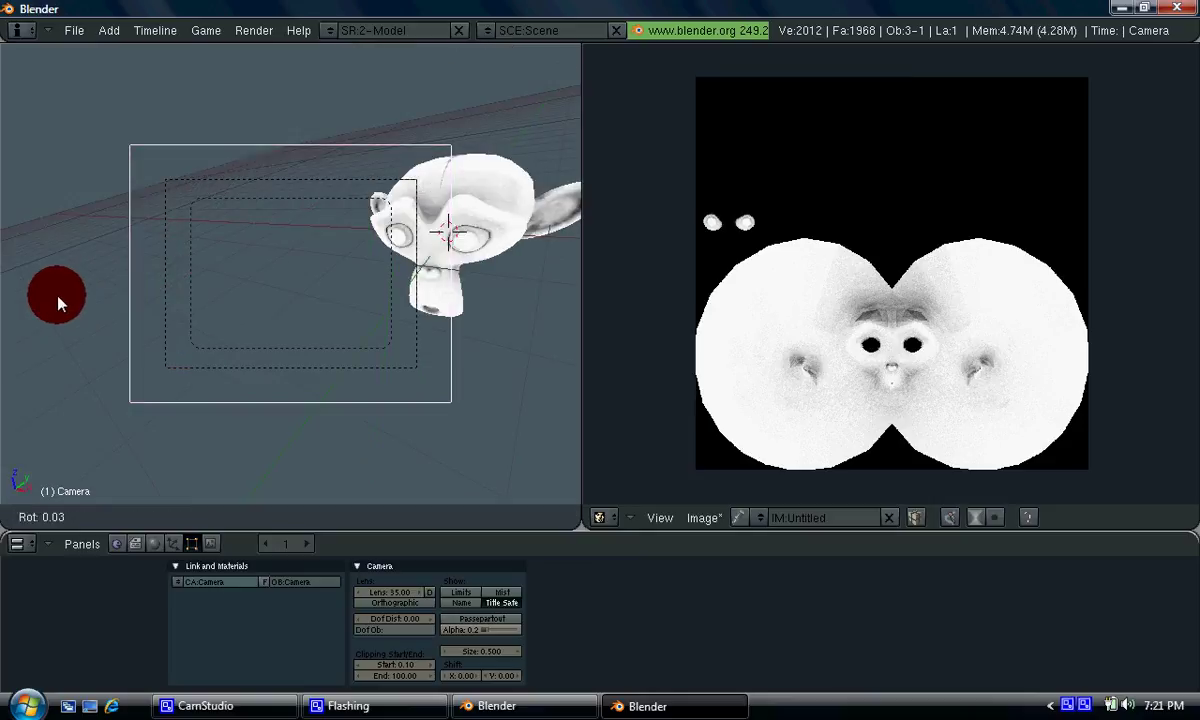
key(r)
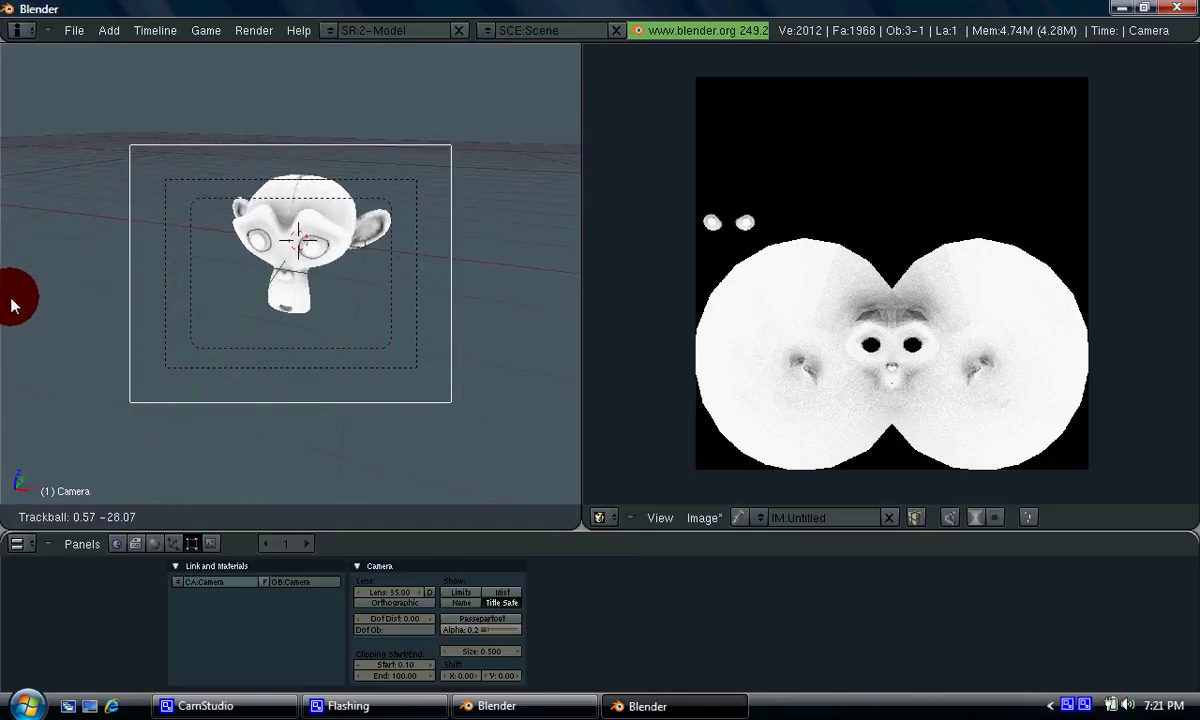
click(307, 287)
key(f)
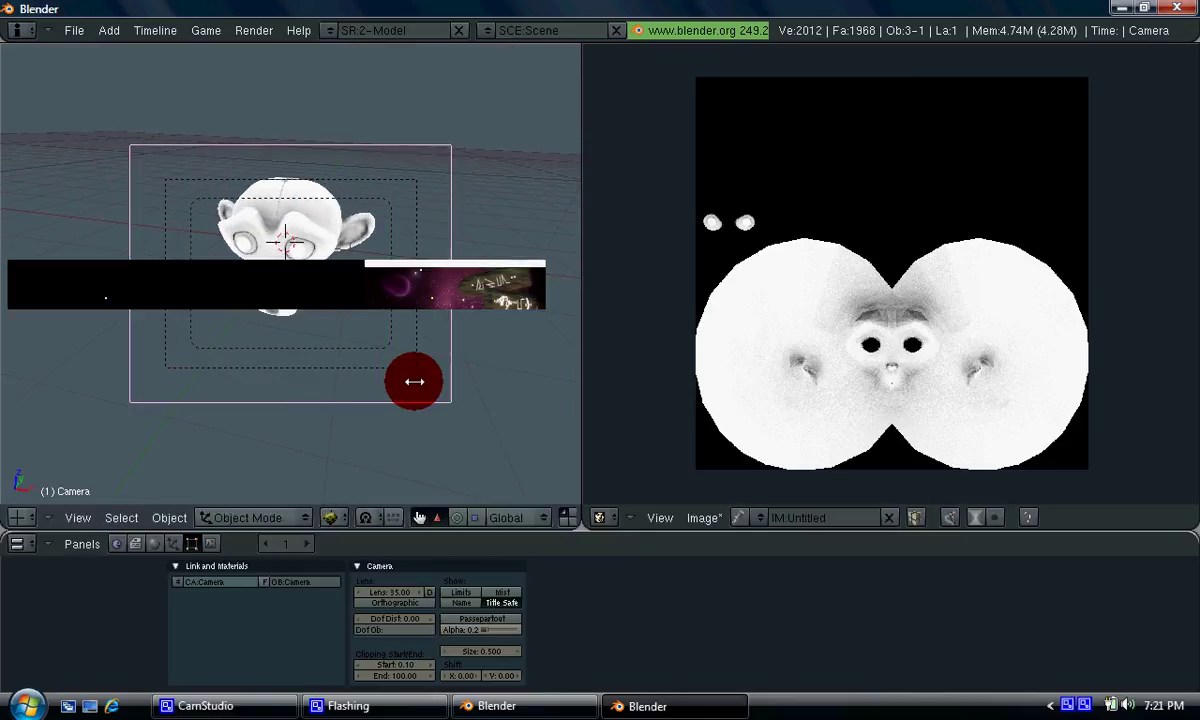
key(g)
click(380, 244)
key(r)
key(r)
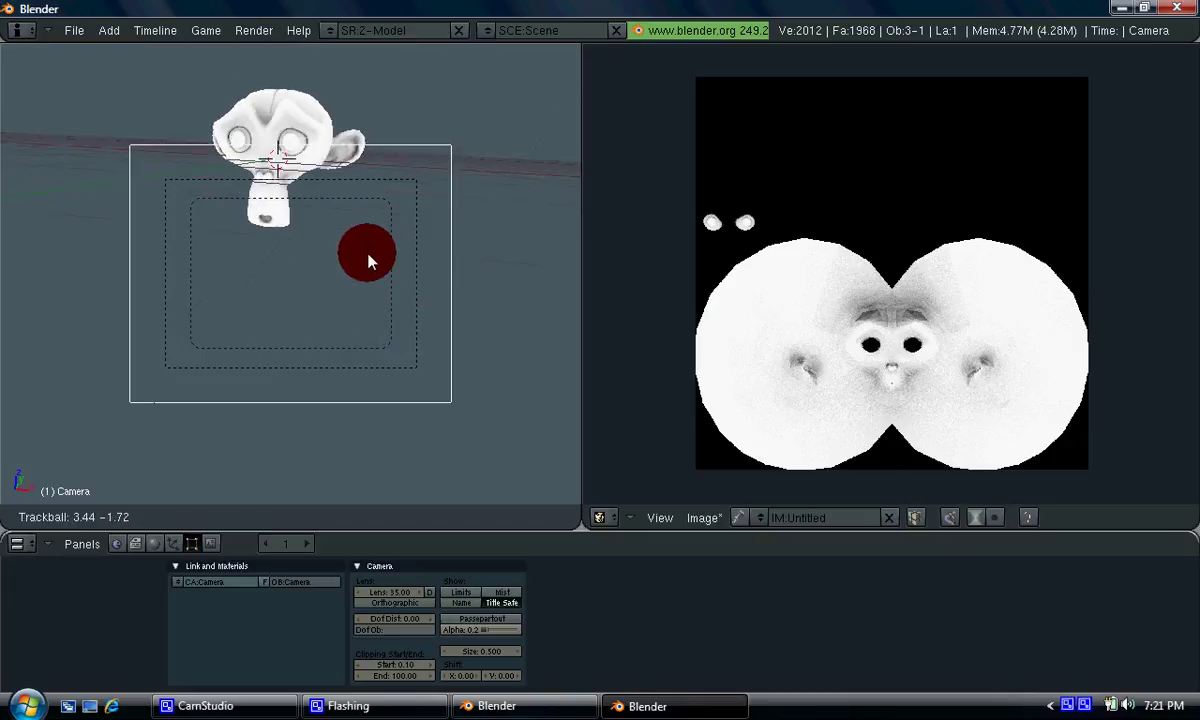
click(455, 277)
key(g)
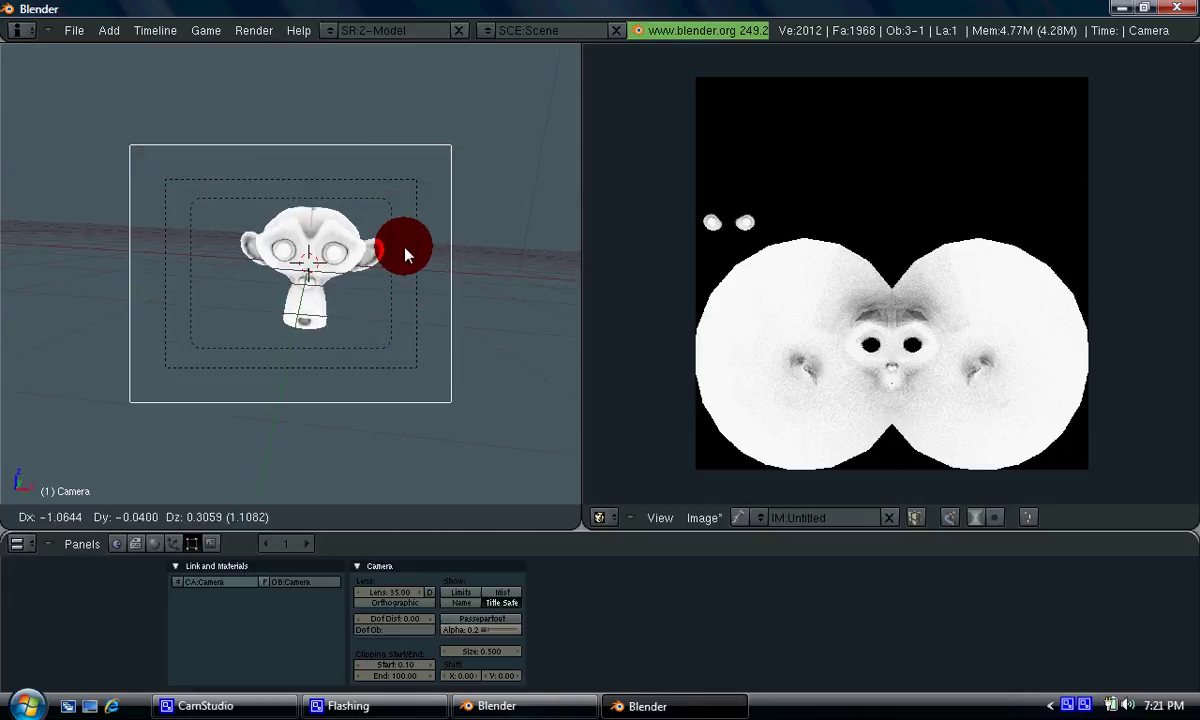
click(415, 250)
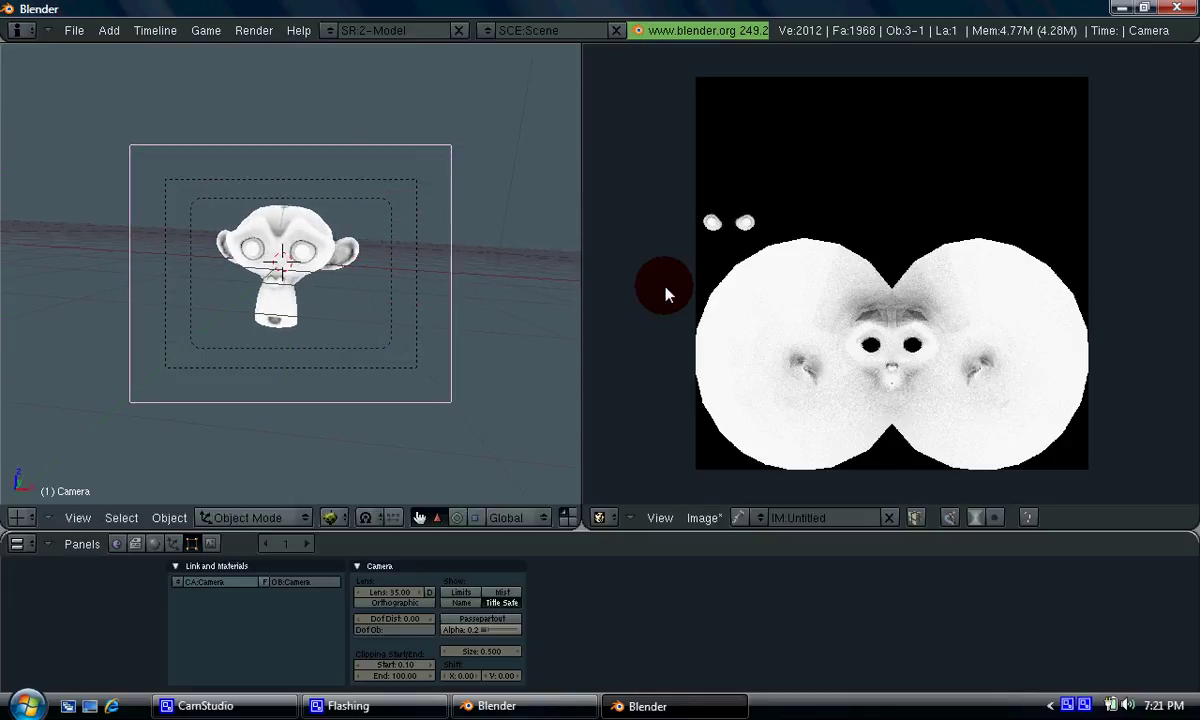
right_click(583, 333)
- Join the views so the camera view fills the window, and add a new material to Suzanne
click(835, 285)
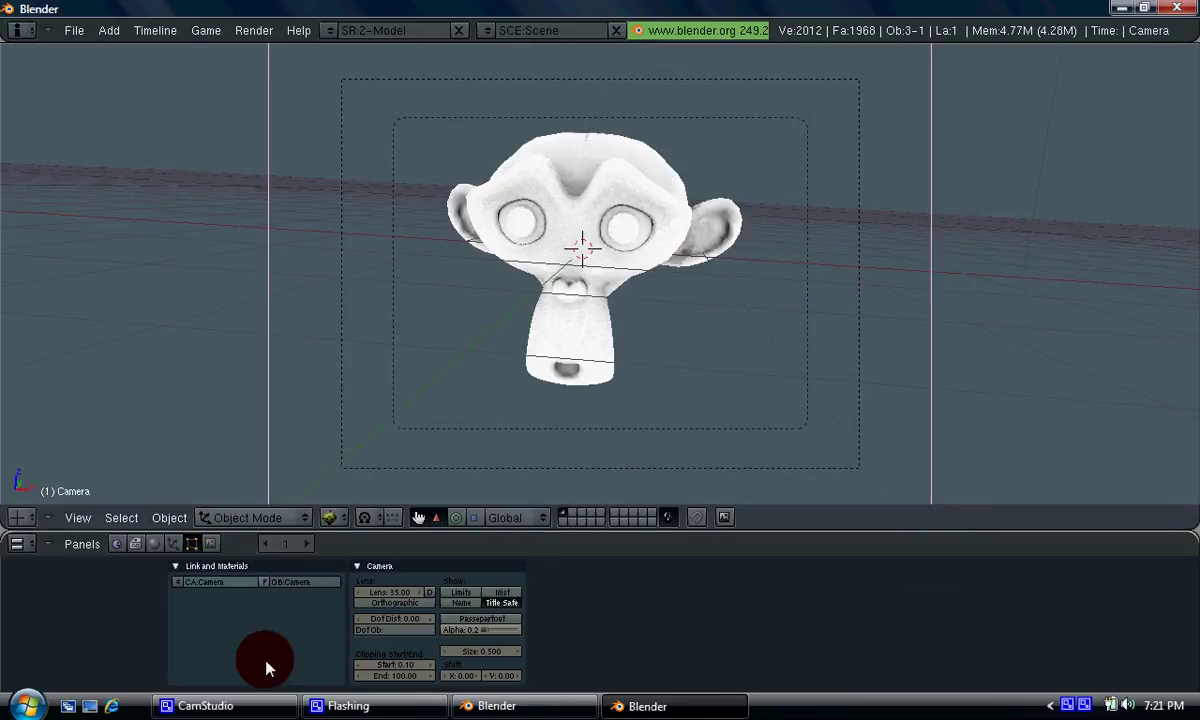
click(160, 546)
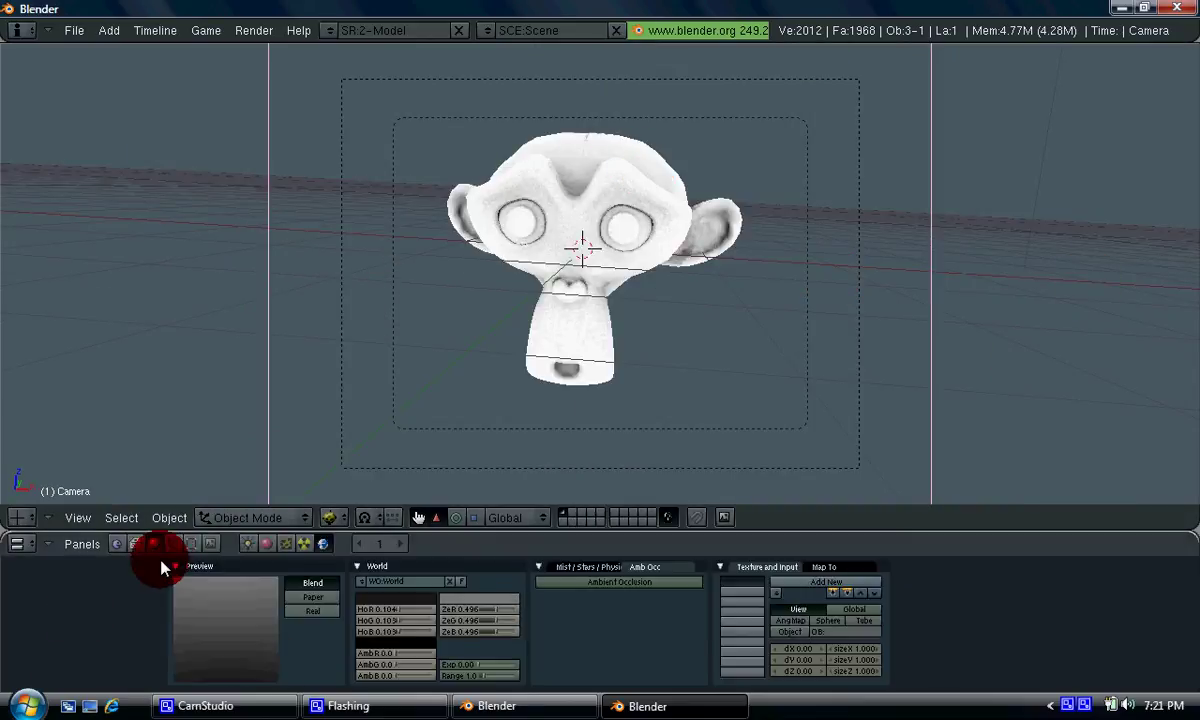
click(279, 541)
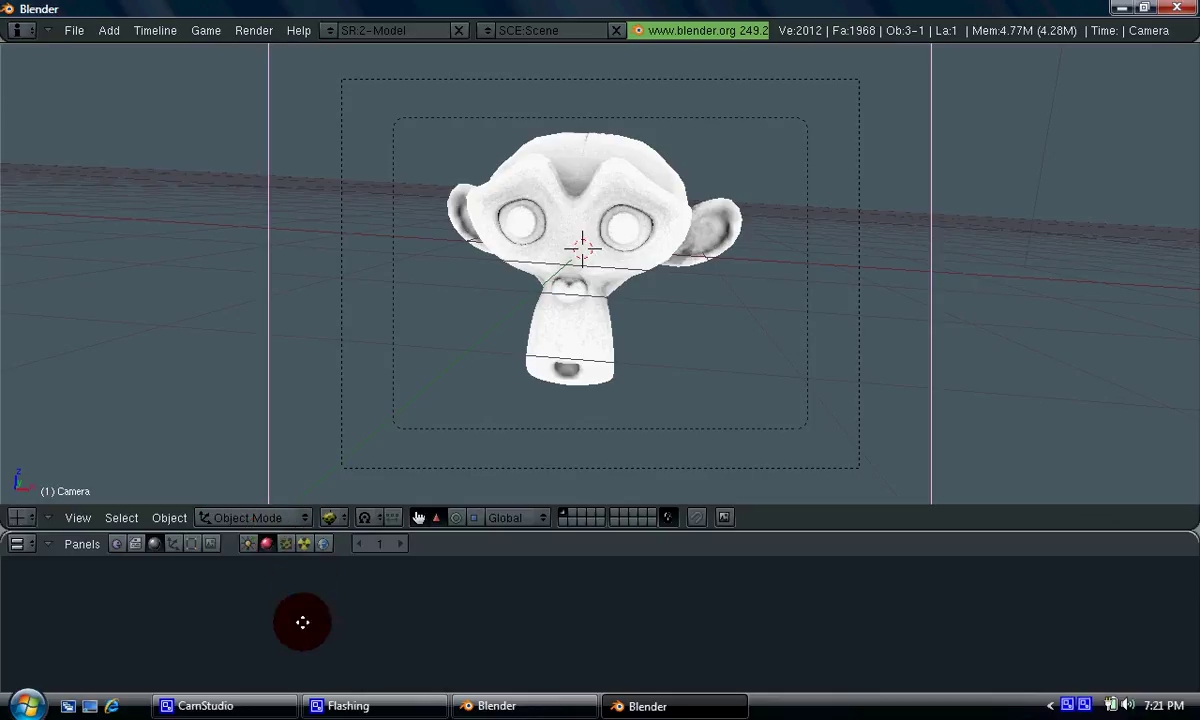
right_click(613, 200)
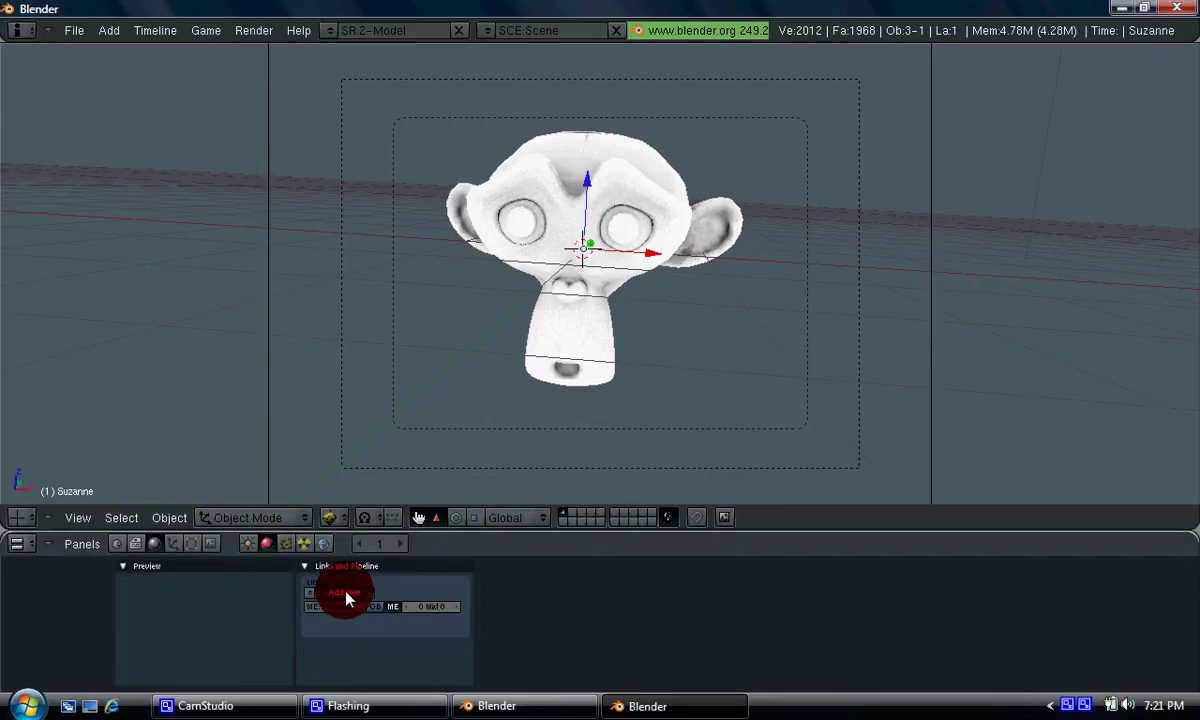
click(345, 593)
- Add a new Image texture to the material using a new UV test-grid image
click(285, 543)
click(355, 585)
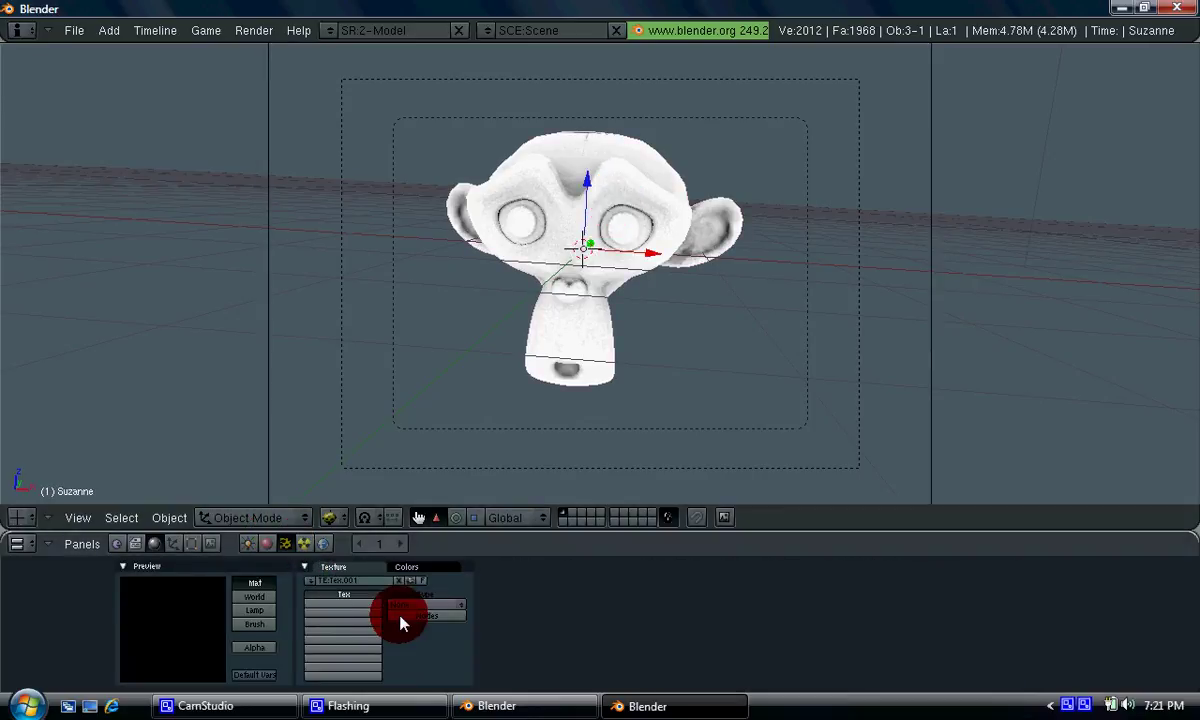
click(421, 584)
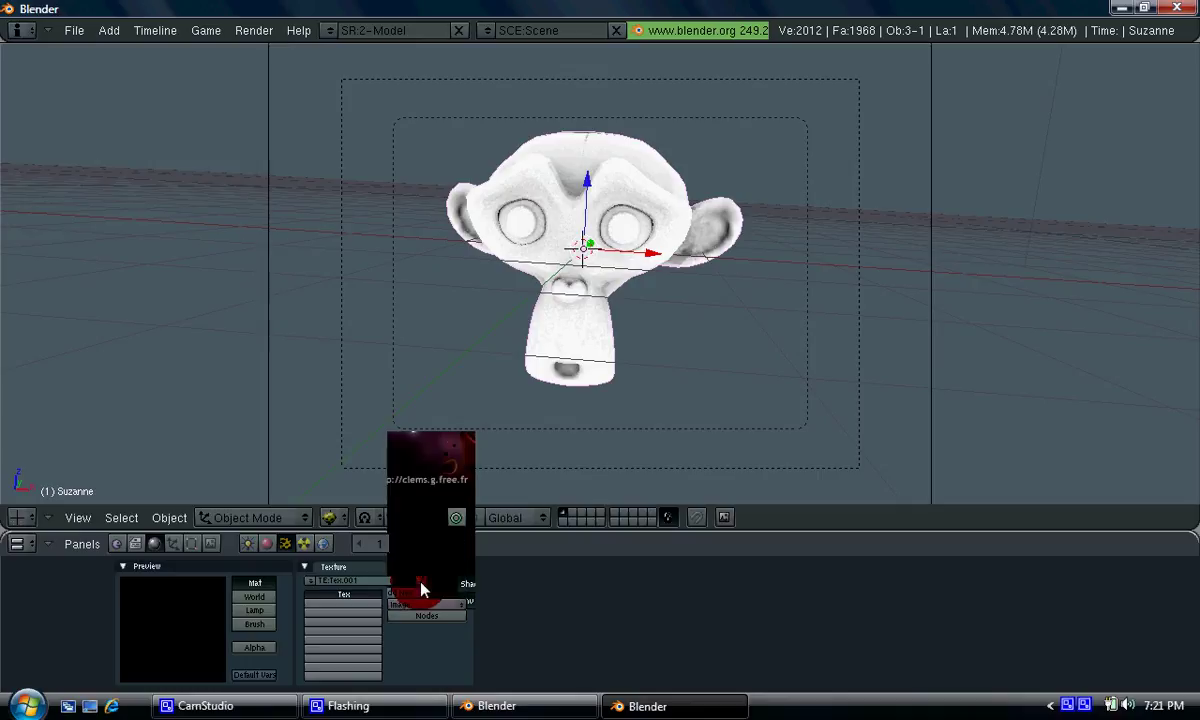
click(421, 584)
click(678, 594)
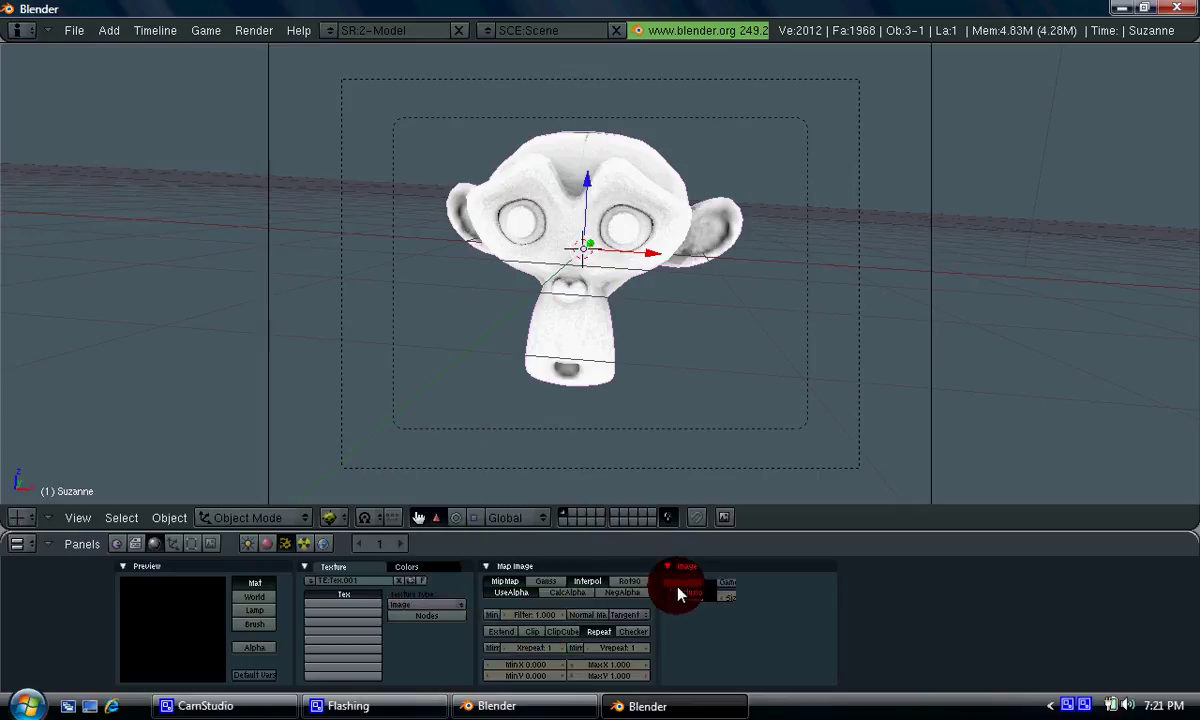
- Set the texture's Map Input to UV and show its Map To settings
click(266, 543)
click(928, 567)
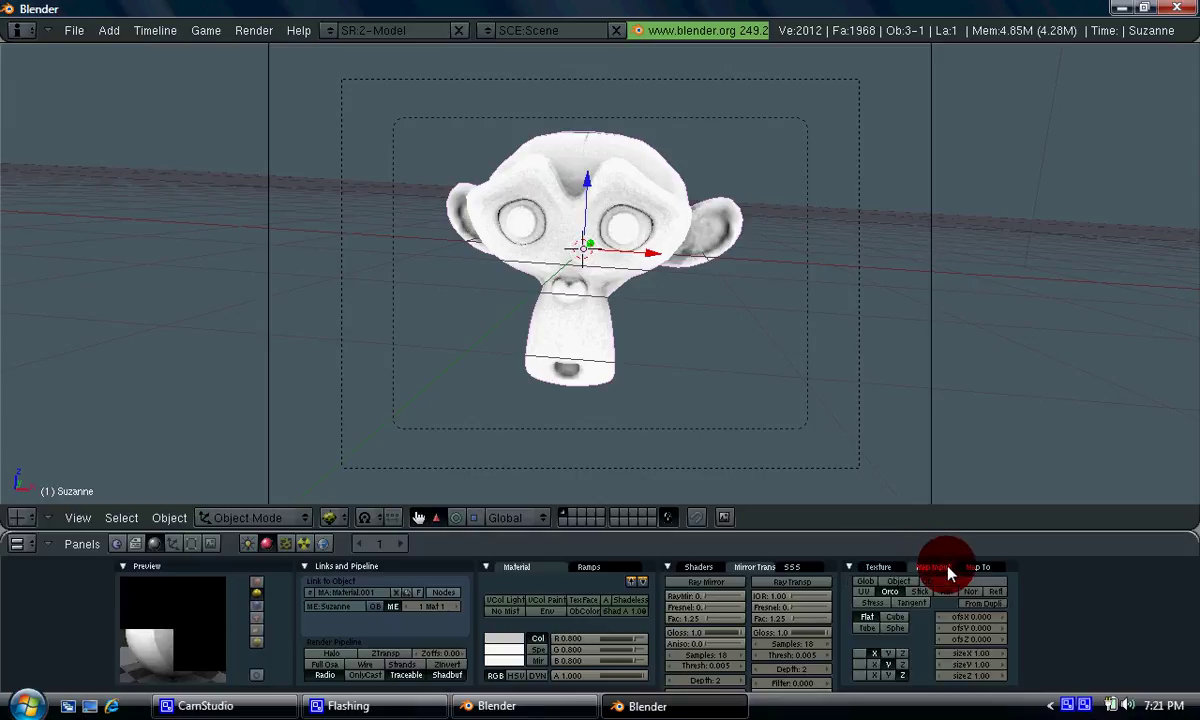
click(977, 567)
click(940, 567)
click(865, 591)
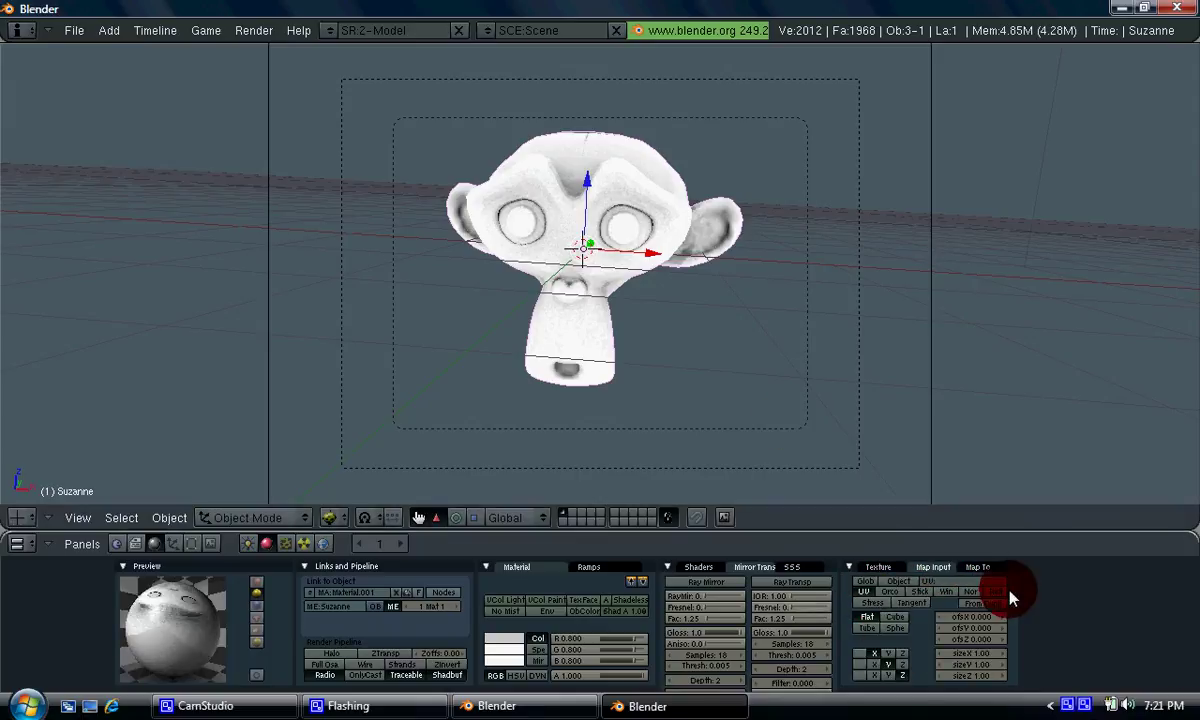
click(988, 568)
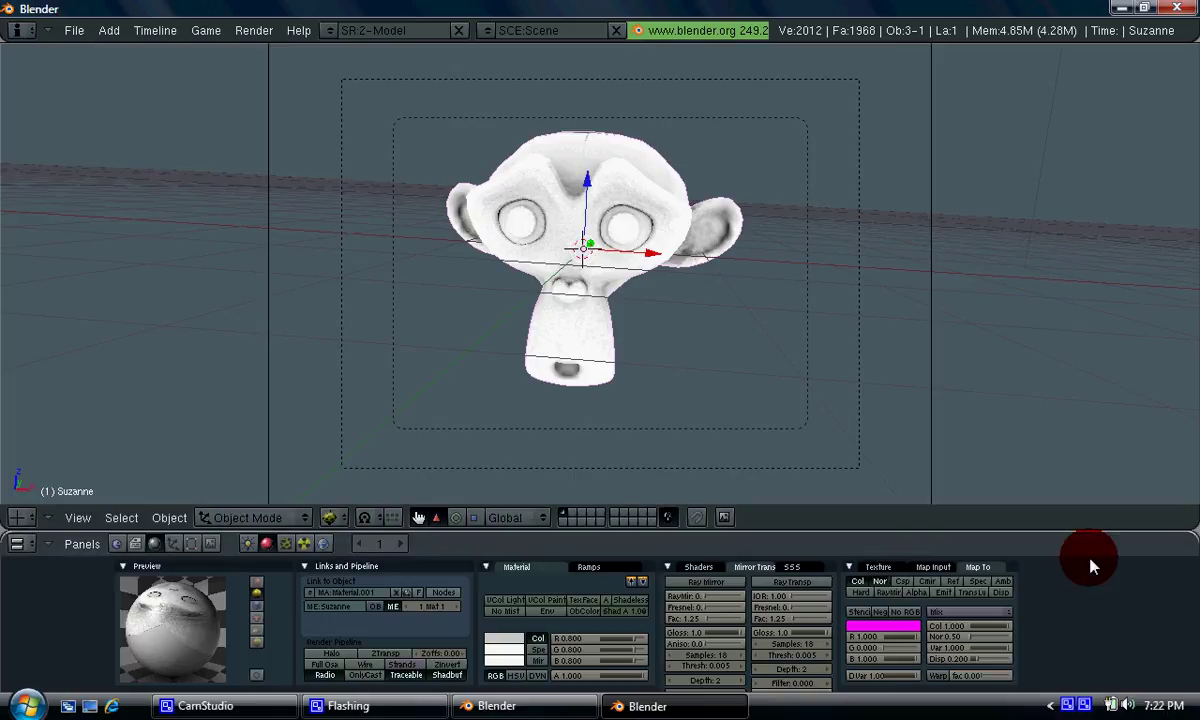
- Enable Nor bump at strength 2.68, then zoom out and orbit to see the whole scene
right_click(691, 246)
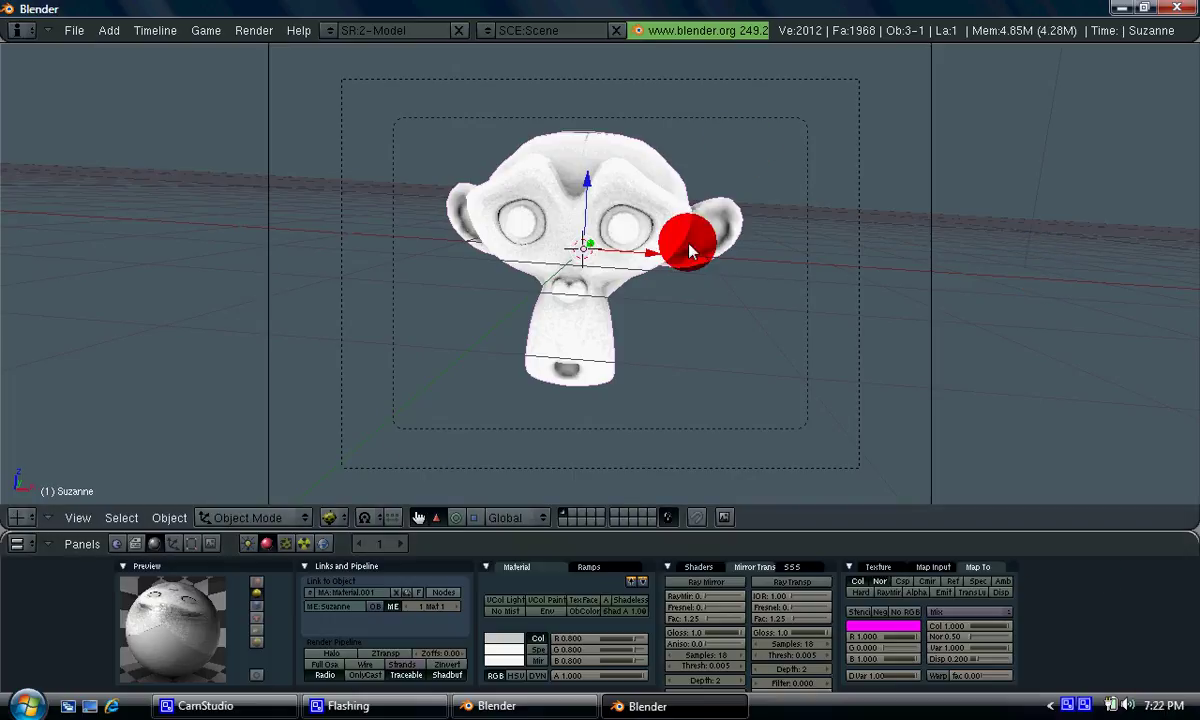
drag(984, 644, 983, 644)
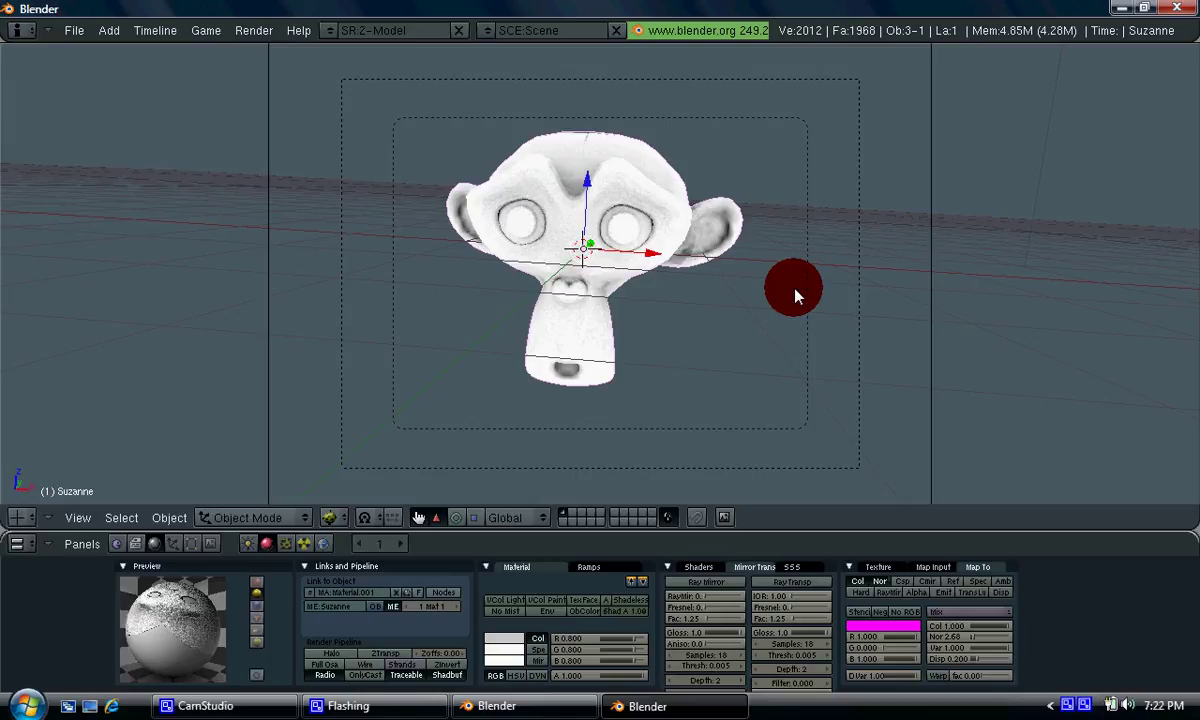
scroll(795, 292, down, 4)
middle_drag(844, 271, 943, 196)
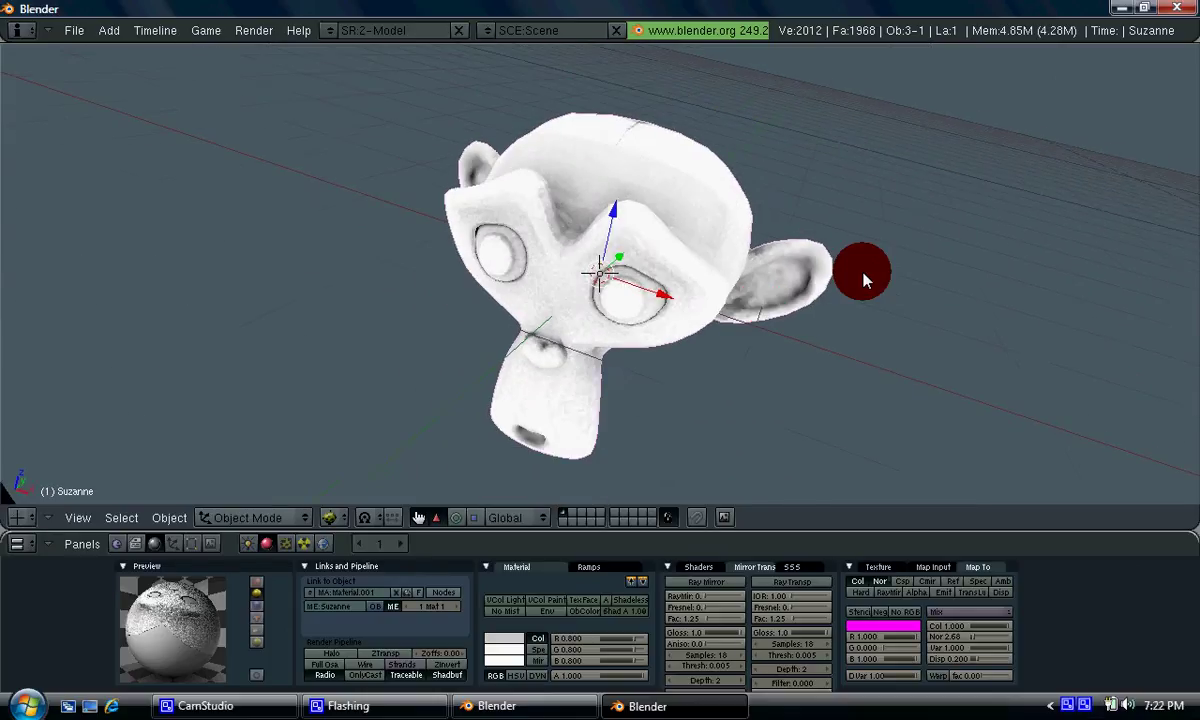
scroll(881, 254, down, 6)
- Move the spot lamp and duplicate it twice, placing copies beside the camera and above Suzanne
right_click(878, 182)
key(g)
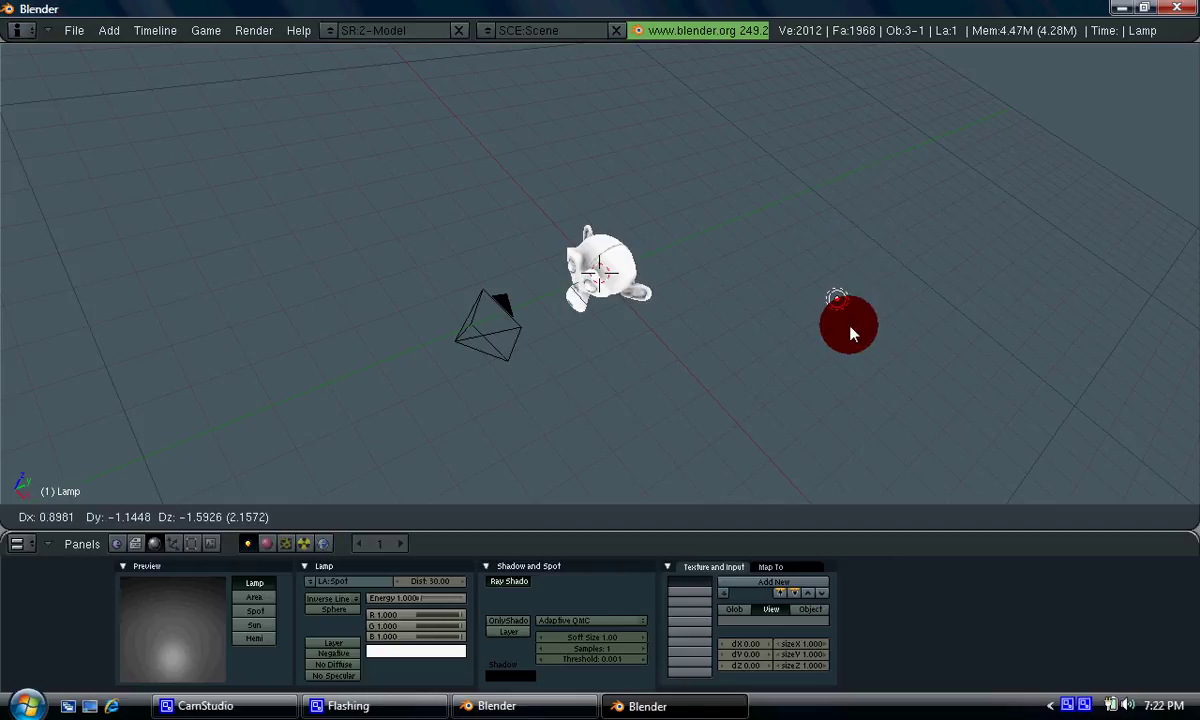
click(779, 343)
key(shift+d)
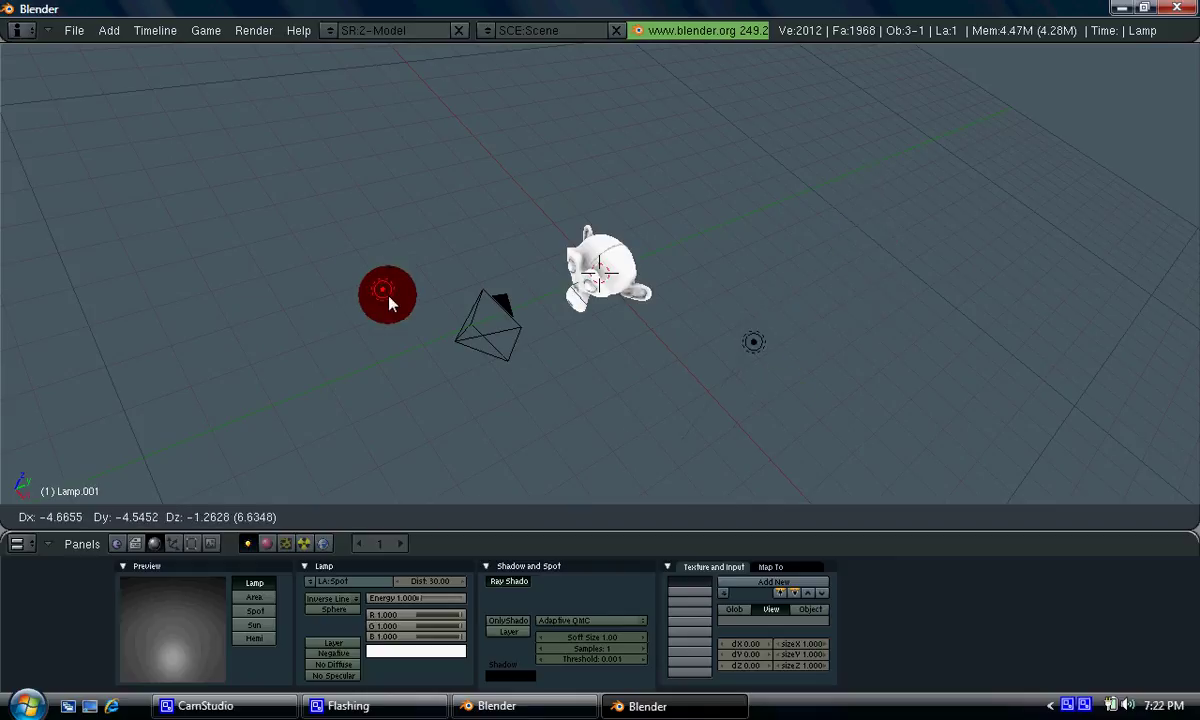
click(384, 301)
key(shift+d)
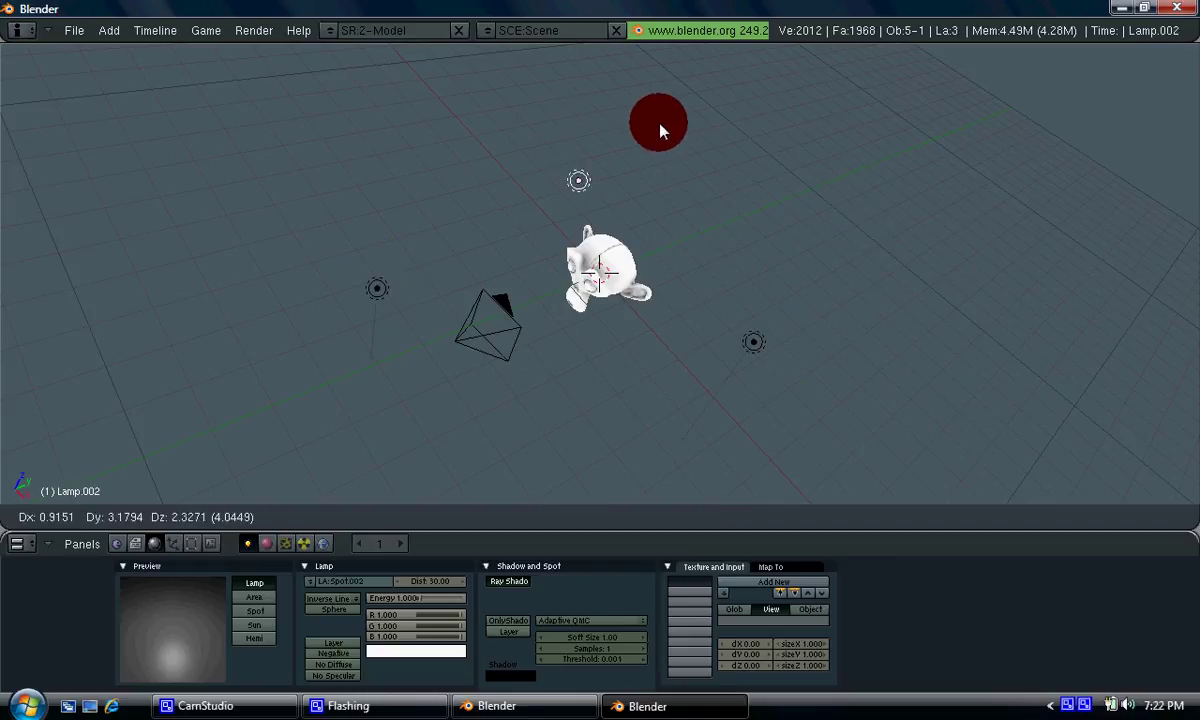
click(780, 350)
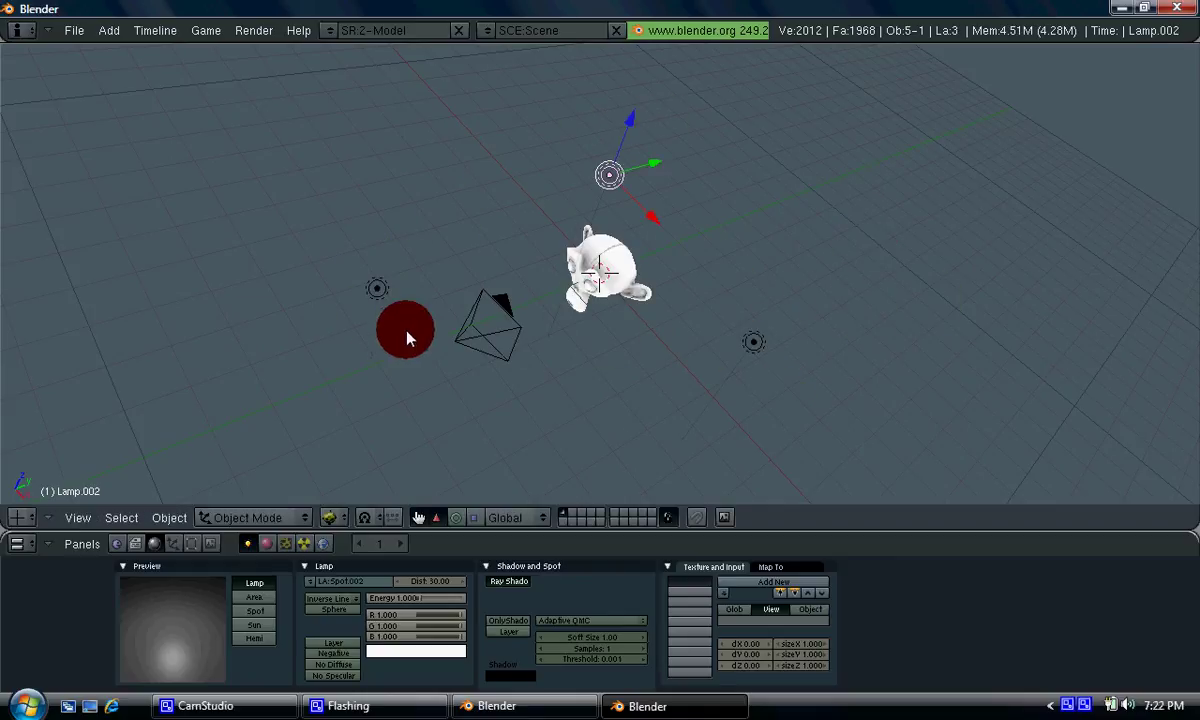
- Bring the third lamp closer to Suzanne, then render from the camera view with F12
middle_drag(630, 367, 710, 700)
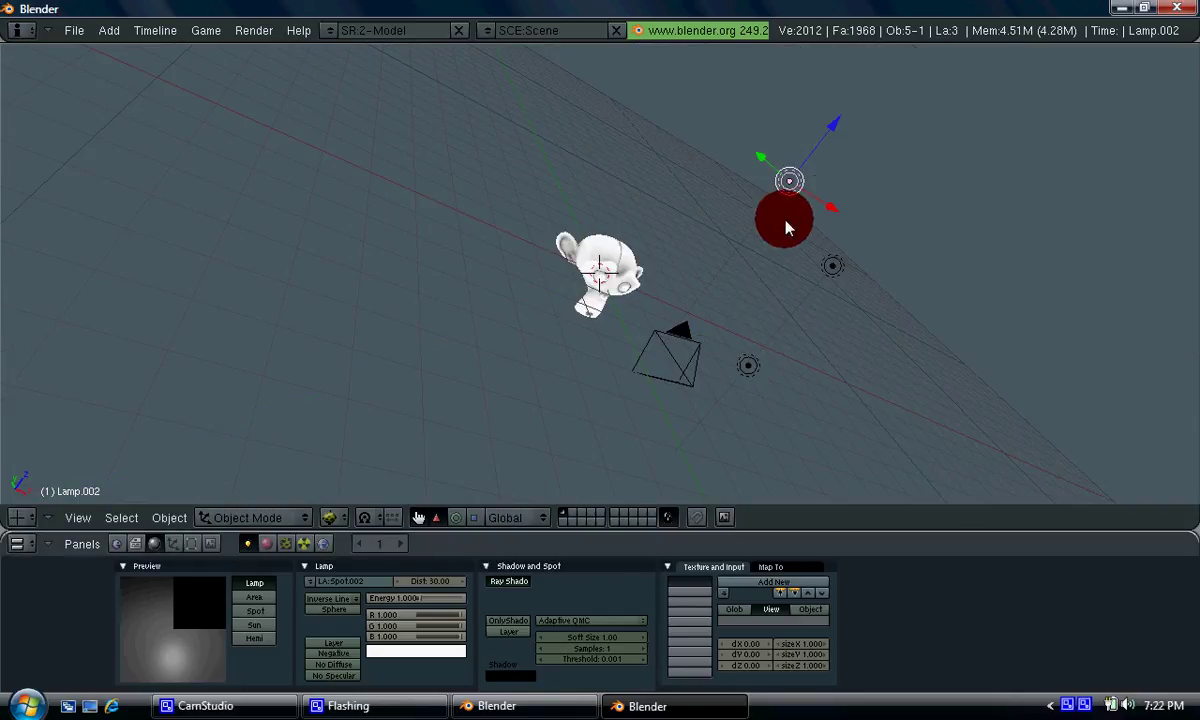
key(g)
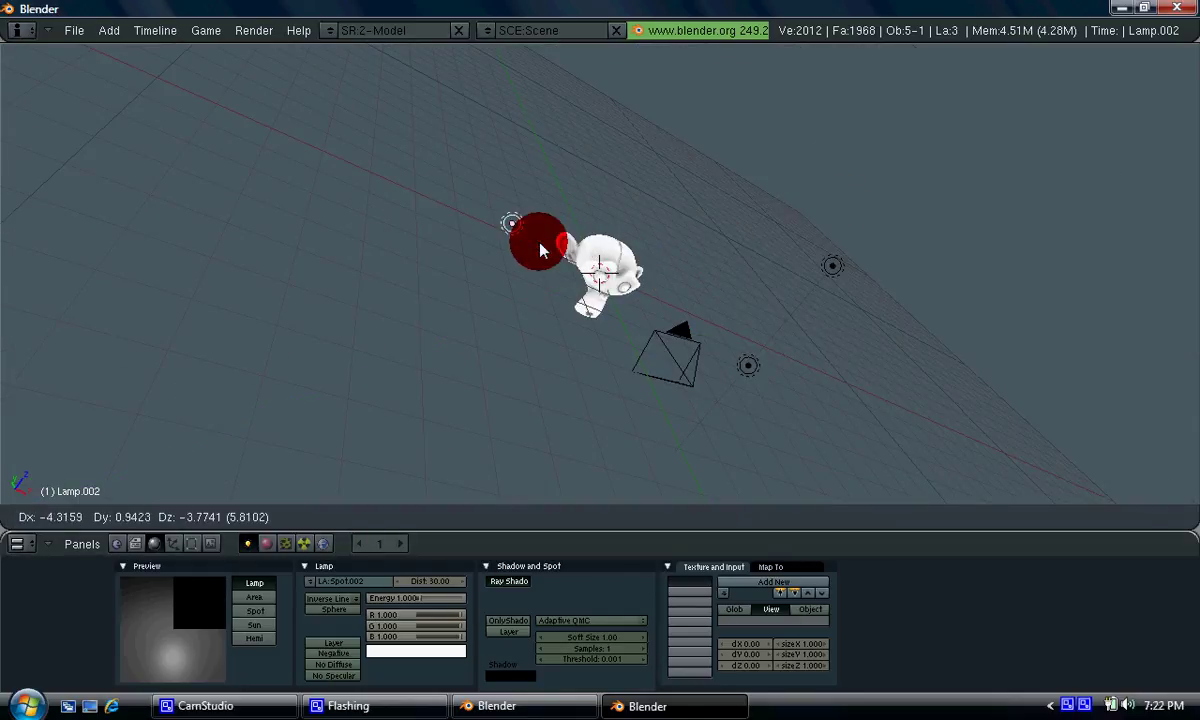
click(540, 250)
key(KP_0)
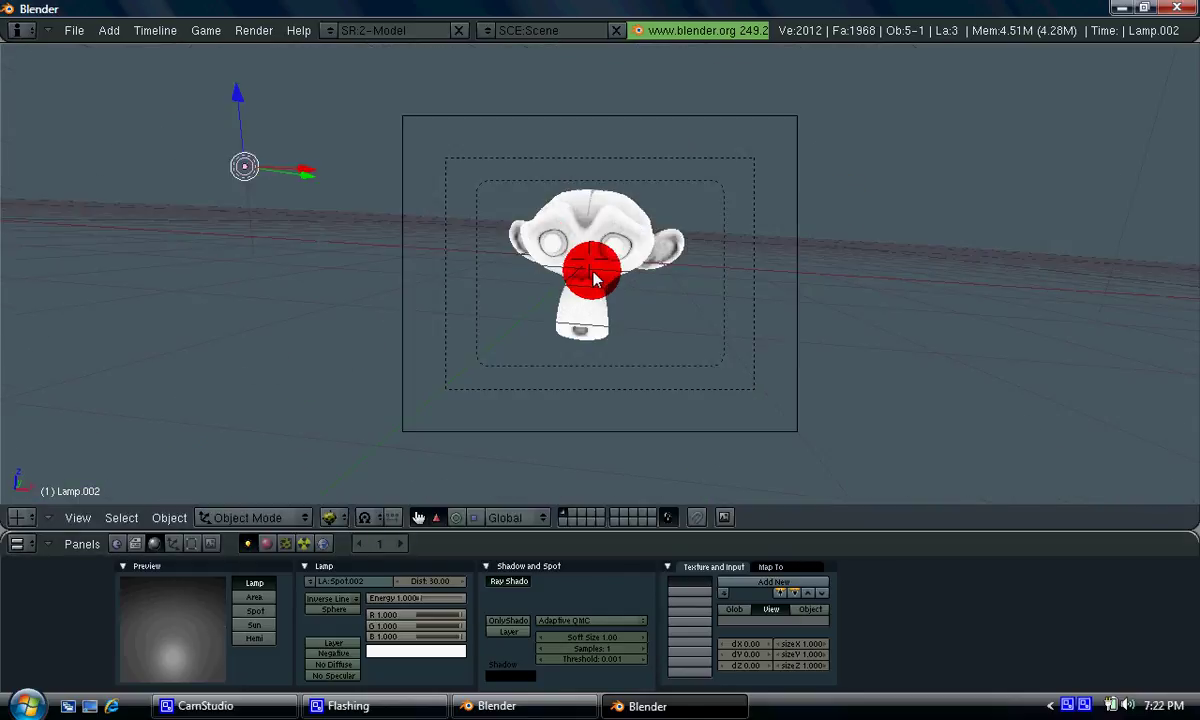
key(F12)
- Let the faceted Suzanne render finish, then return to the main Blender window
click(333, 375)
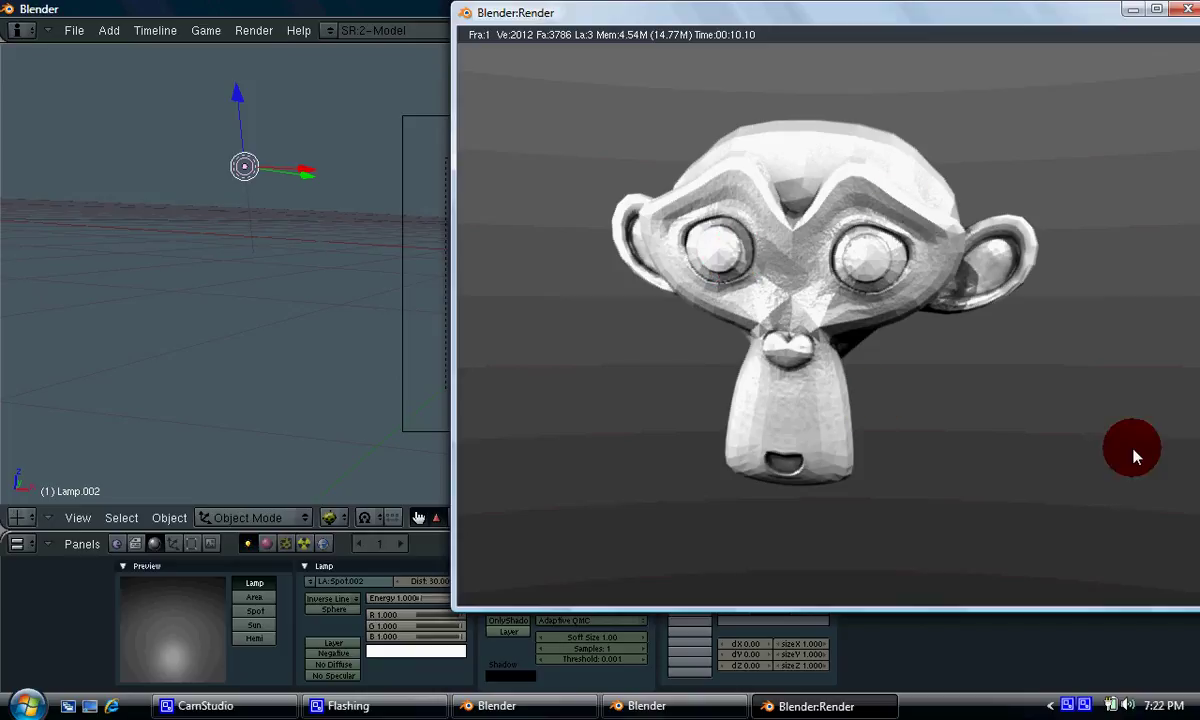
click(128, 5)
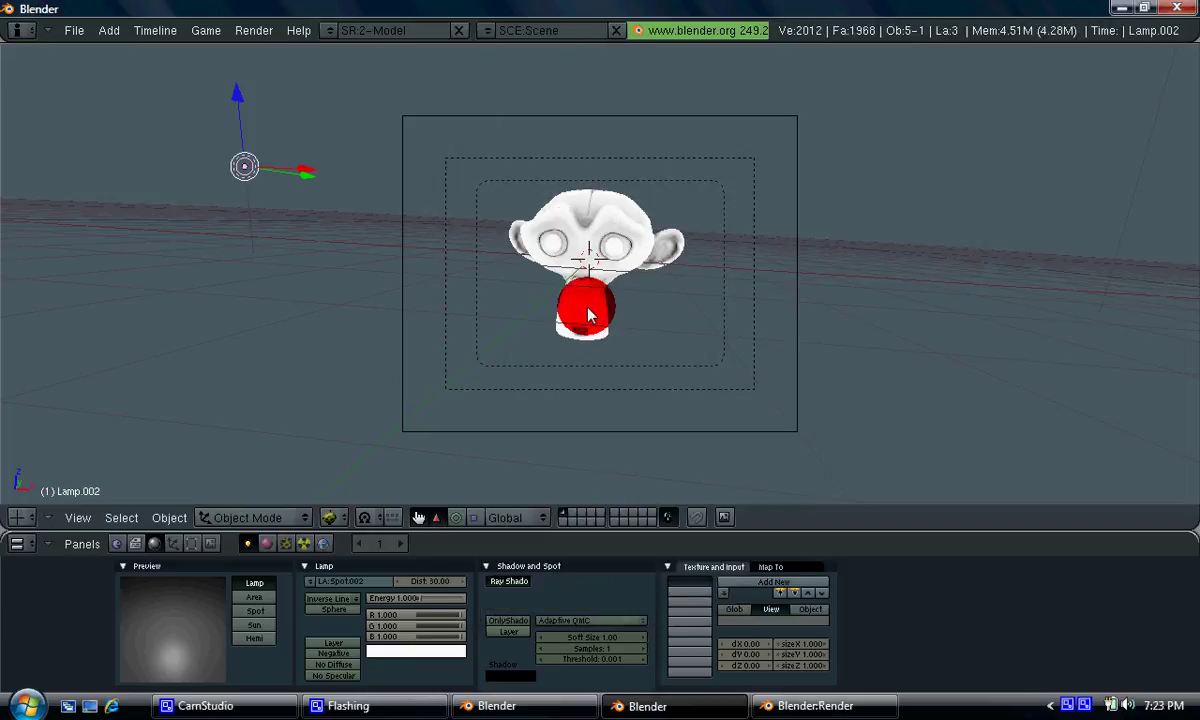
- Apply Set Smooth to Suzanne and render again to show the smooth, bump-textured result
right_click(566, 304)
click(192, 545)
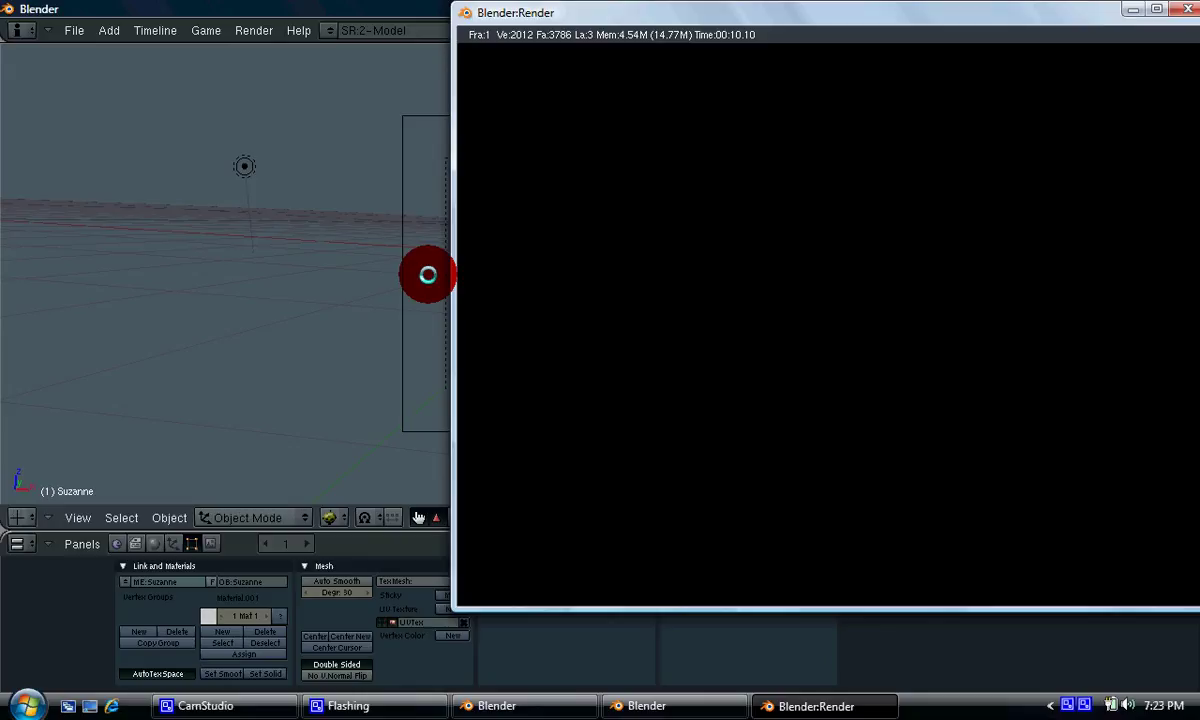
click(660, 385)
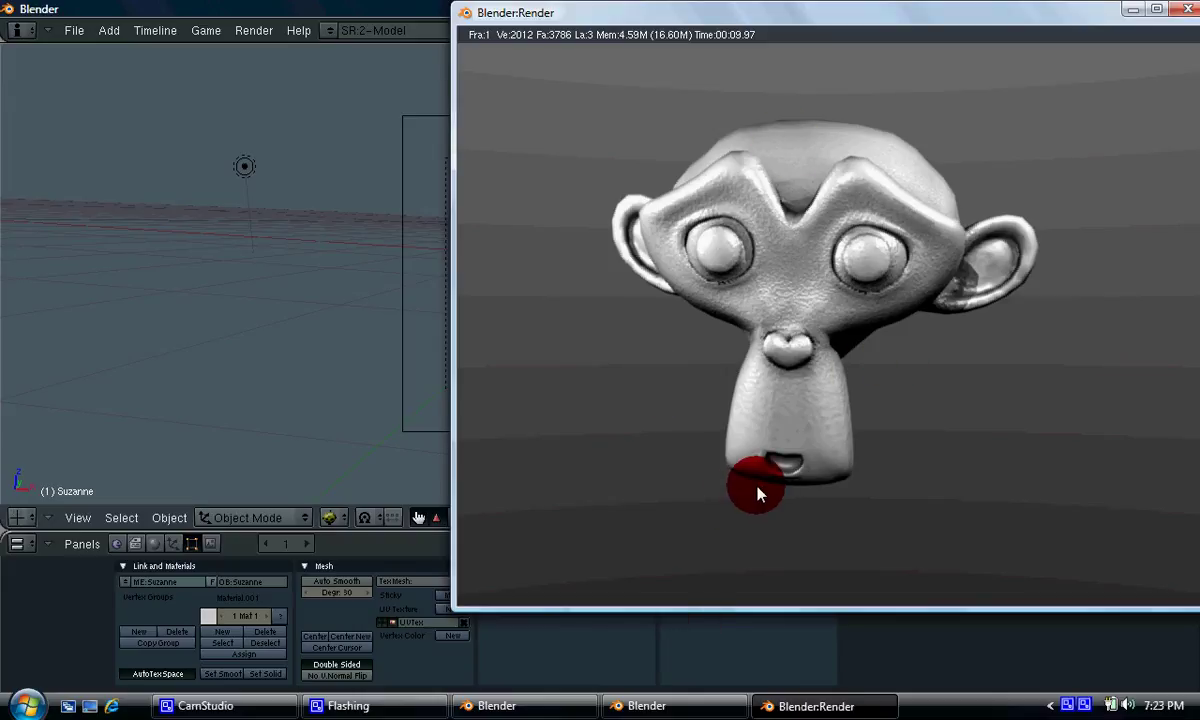
click(213, 4)
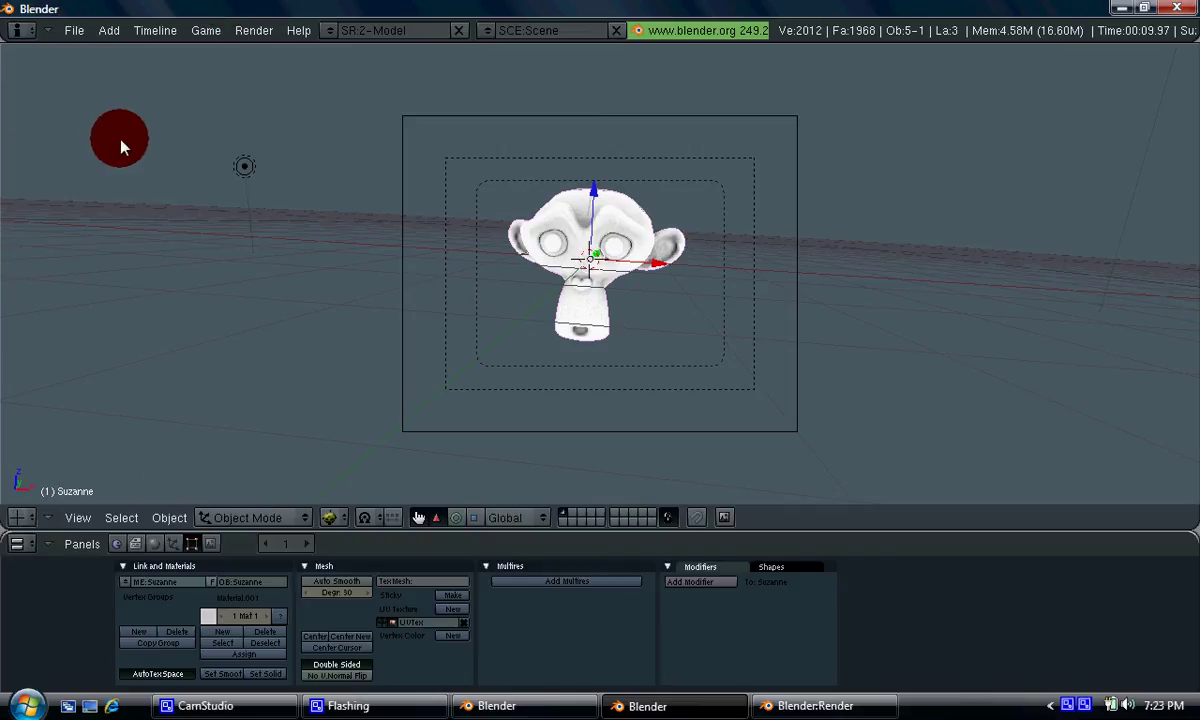
click(225, 705)
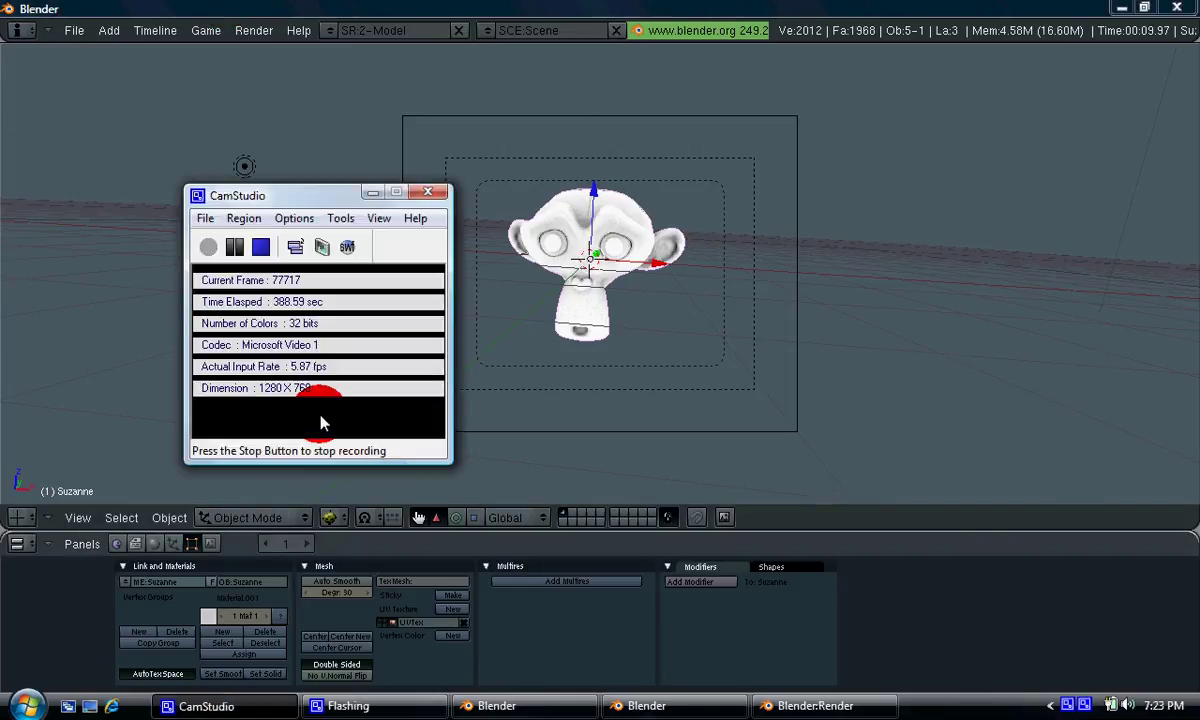